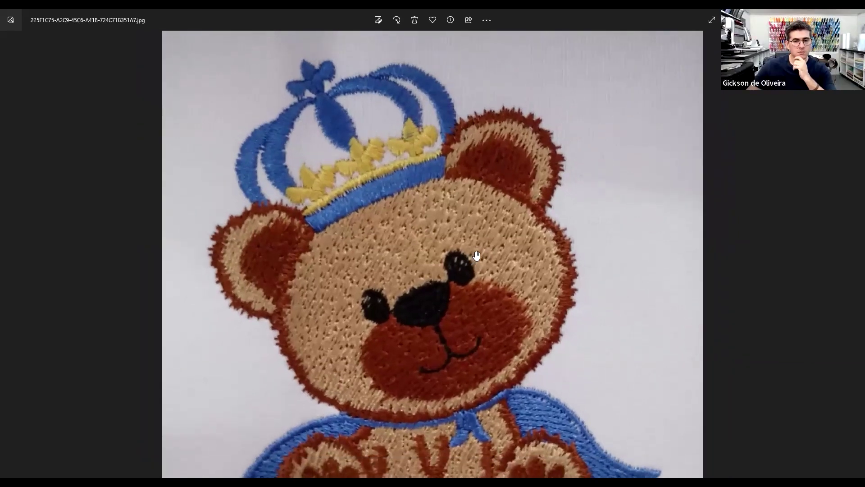
Step: Examine the photo of the embroidered bear's front up close, including its crown, face, cape and paws
{"action": "scroll", "coordinate": [473, 256], "scroll_direction": "down", "scroll_amount": 3}
{"action": "scroll", "coordinate": [480, 359], "scroll_direction": "up", "scroll_amount": 3}
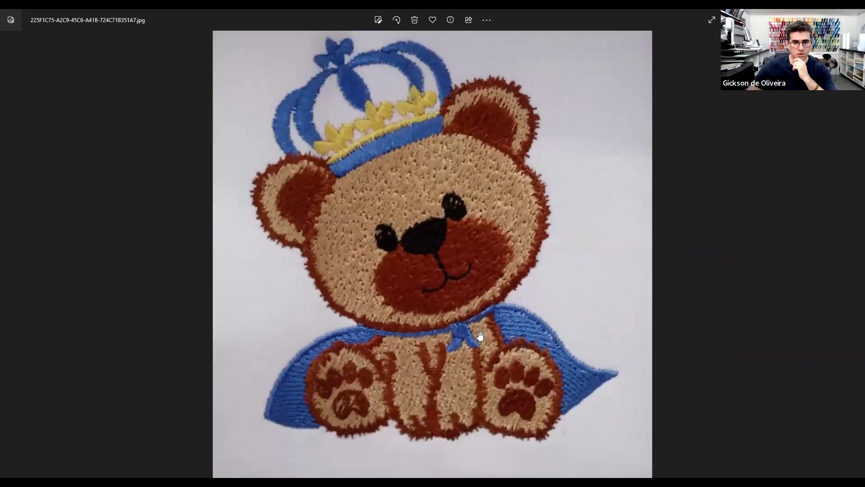
{"action": "scroll", "coordinate": [480, 321], "scroll_direction": "down", "scroll_amount": 2}
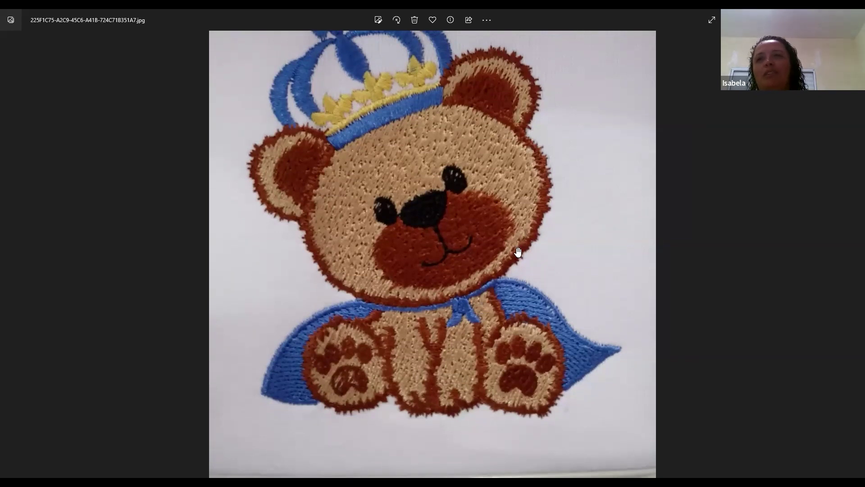
{"action": "scroll", "coordinate": [518, 261], "scroll_direction": "up", "scroll_amount": 2}
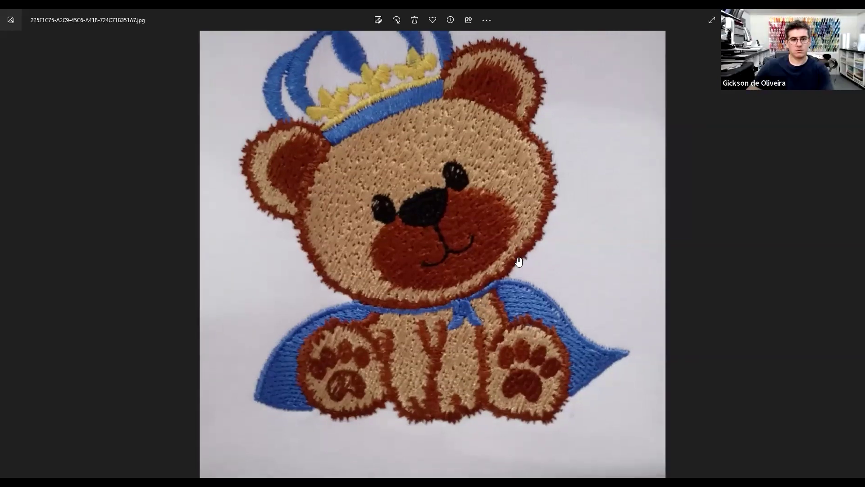
{"action": "scroll", "coordinate": [519, 262], "scroll_direction": "down", "scroll_amount": 1}
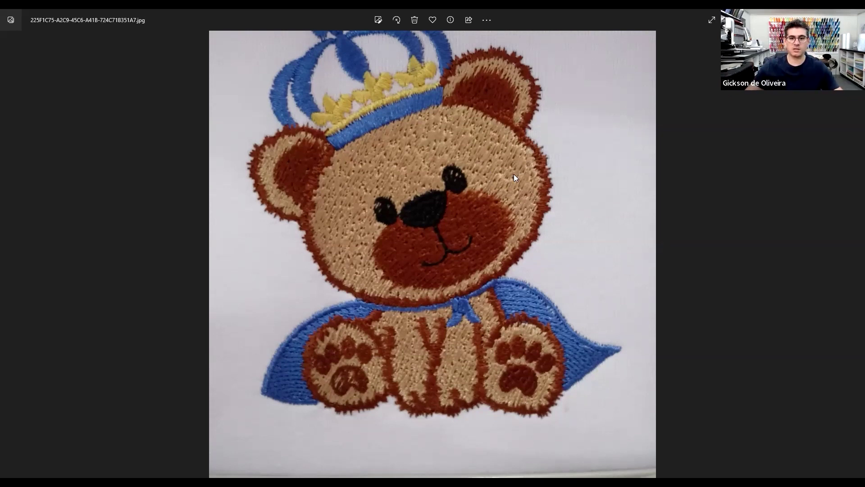
{"action": "scroll", "coordinate": [456, 246], "scroll_direction": "up", "scroll_amount": 2}
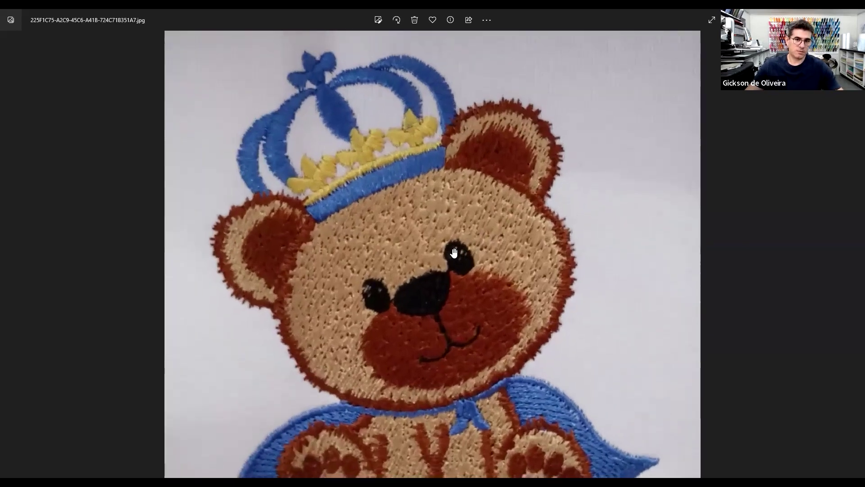
{"action": "scroll", "coordinate": [453, 248], "scroll_direction": "down", "scroll_amount": 2}
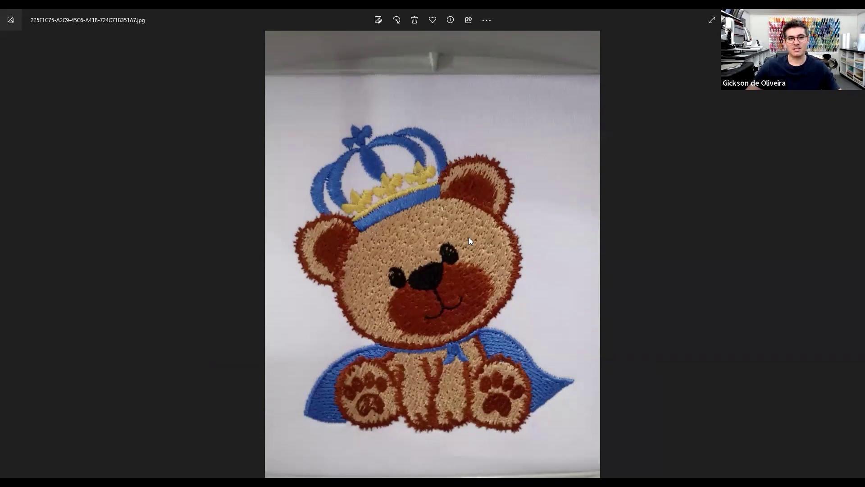
{"action": "scroll", "coordinate": [459, 232], "scroll_direction": "up", "scroll_amount": 3}
{"action": "scroll", "coordinate": [459, 233], "scroll_direction": "down", "scroll_amount": 3}
{"action": "scroll", "coordinate": [456, 232], "scroll_direction": "up", "scroll_amount": 2}
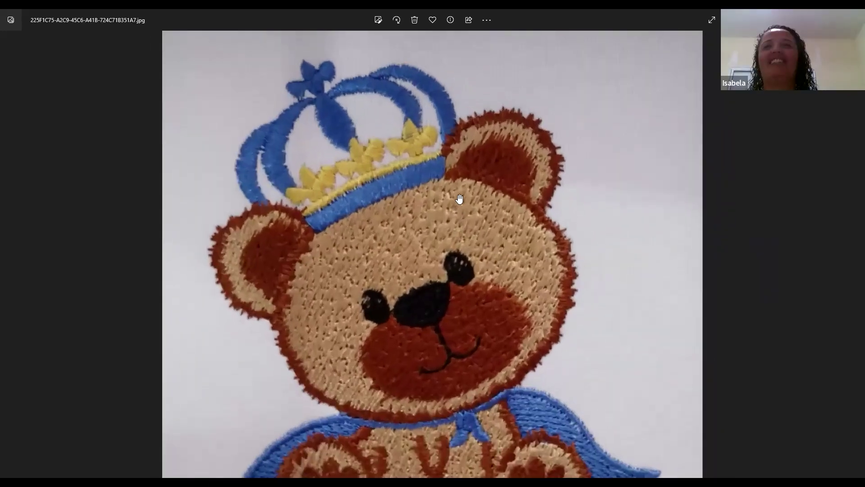
{"action": "scroll", "coordinate": [464, 250], "scroll_direction": "down", "scroll_amount": 3}
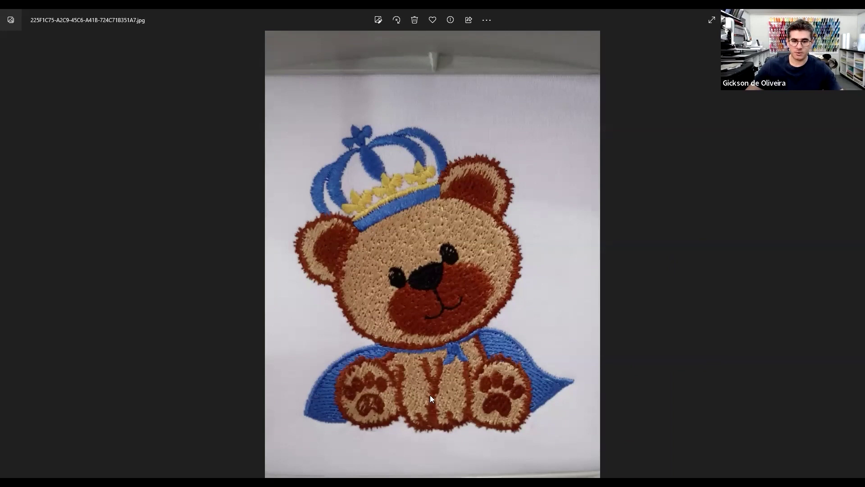
{"action": "scroll", "coordinate": [428, 399], "scroll_direction": "up", "scroll_amount": 2}
{"action": "scroll", "coordinate": [481, 330], "scroll_direction": "down", "scroll_amount": 2}
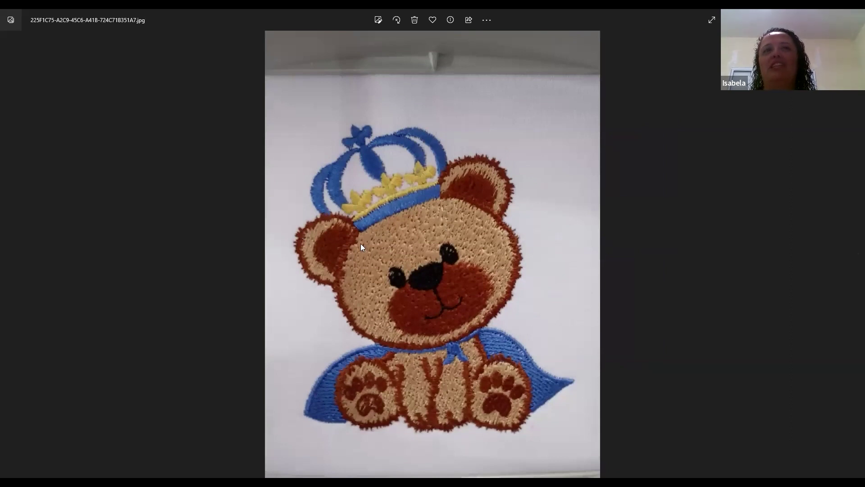
Step: Inspect the photo of the embroidery's reverse side and compare it with the front photo
{"action": "left_click", "coordinate": [853, 257]}
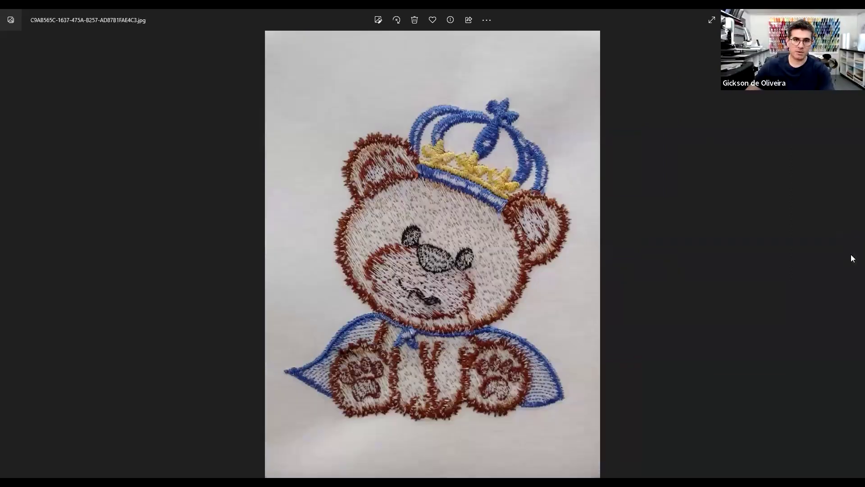
{"action": "scroll", "coordinate": [575, 248], "scroll_direction": "up", "scroll_amount": 2}
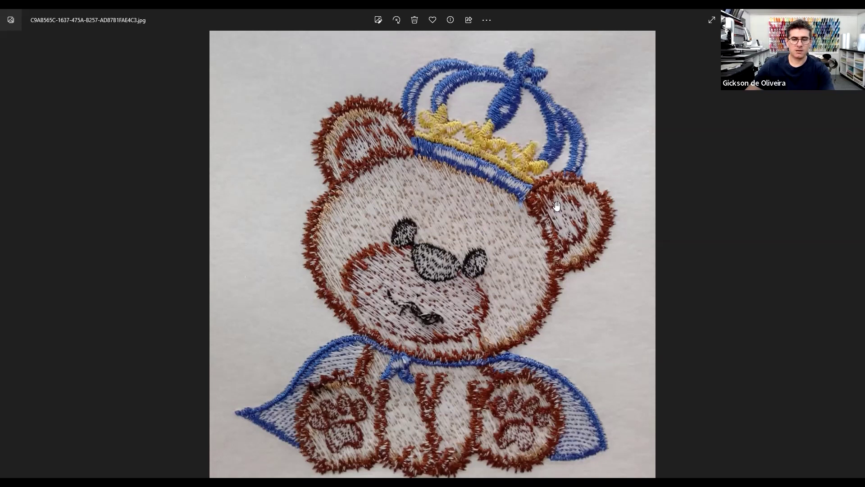
{"action": "scroll", "coordinate": [498, 358], "scroll_direction": "down", "scroll_amount": 3}
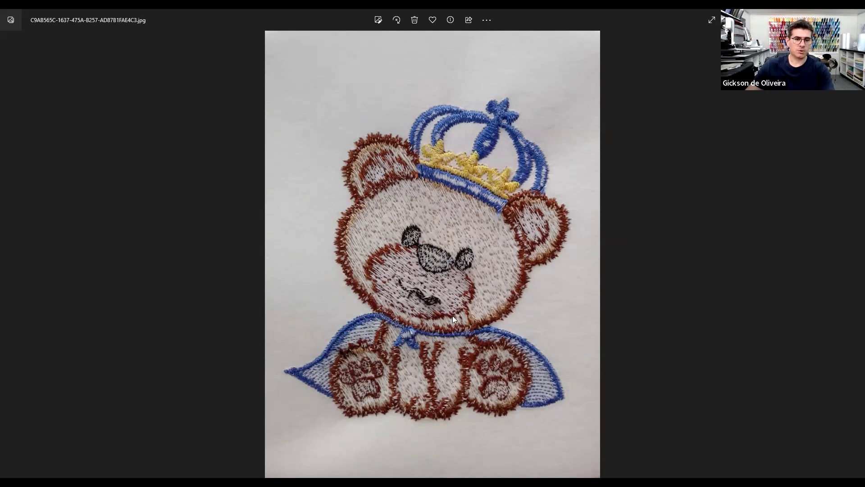
{"action": "left_click", "coordinate": [11, 259]}
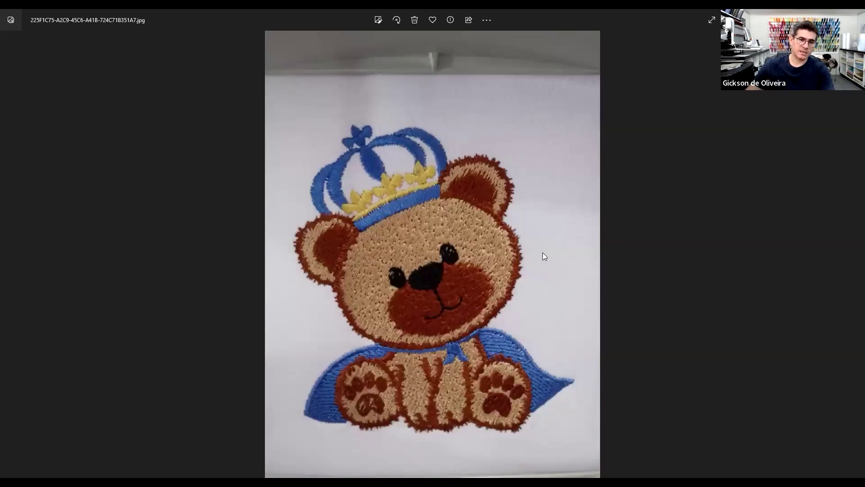
{"action": "scroll", "coordinate": [459, 337], "scroll_direction": "up", "scroll_amount": 3}
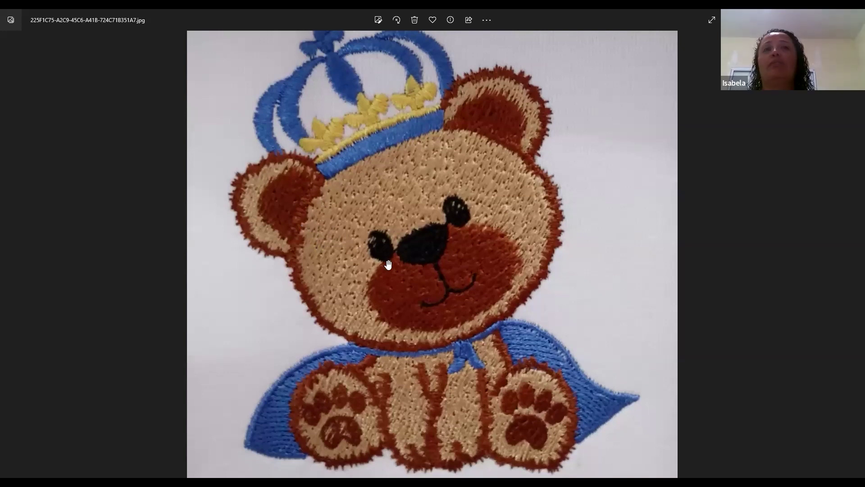
{"action": "scroll", "coordinate": [387, 266], "scroll_direction": "down", "scroll_amount": 2}
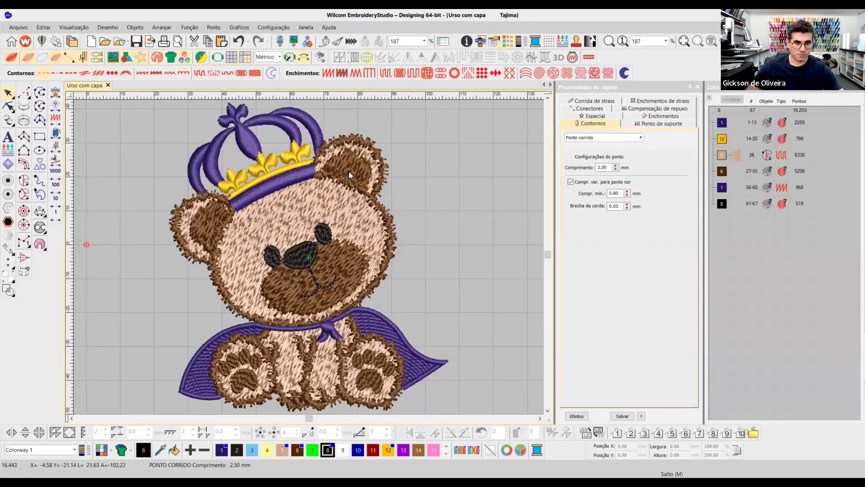
Step: Select the whole bear design to check its dimensions, clear the selection and collapse the object list to its colour groups
{"action": "scroll", "coordinate": [308, 256], "scroll_direction": "up", "scroll_amount": 1}
{"action": "scroll", "coordinate": [387, 235], "scroll_direction": "down", "scroll_amount": 1}
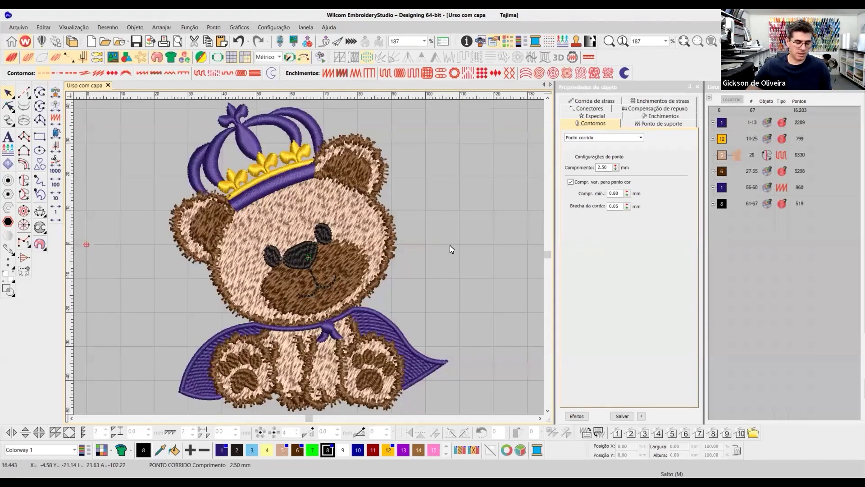
{"action": "key", "text": "ctrl+a"}
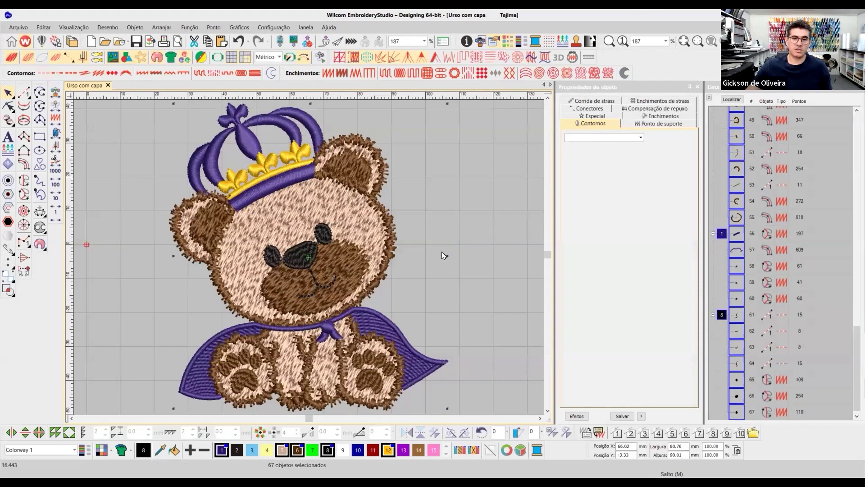
{"action": "key", "text": "Escape"}
{"action": "scroll", "coordinate": [288, 258], "scroll_direction": "up", "scroll_amount": 1}
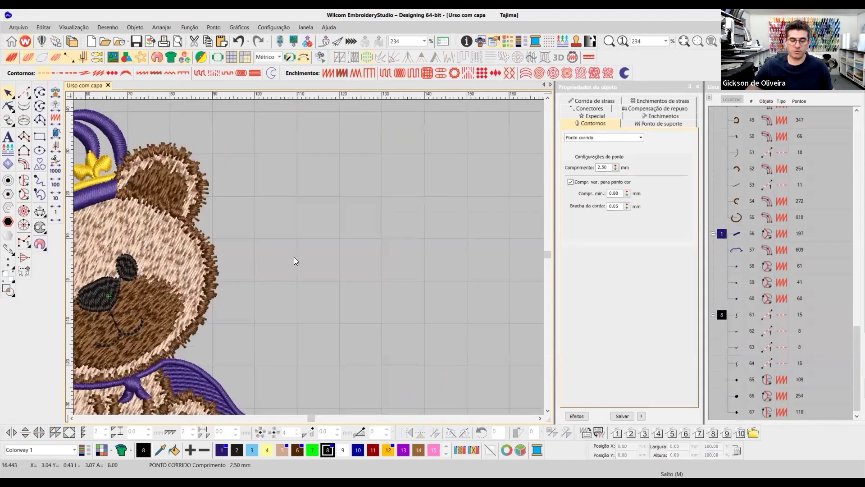
{"action": "scroll", "coordinate": [295, 255], "scroll_direction": "down", "scroll_amount": 1}
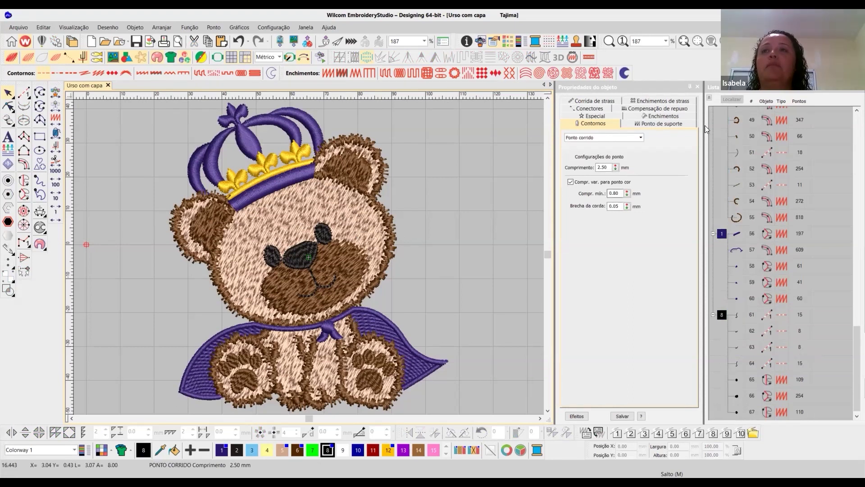
{"action": "left_click", "coordinate": [708, 98]}
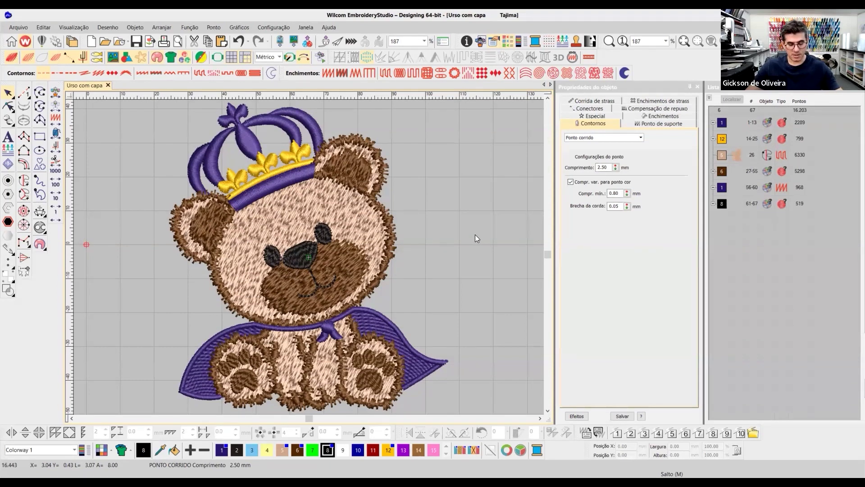
Step: Play the stitch-out simulation from the first stitch, raise its speed to about 17700 s/m, watch the full sequence and exit it
{"action": "key", "text": "shift+r"}
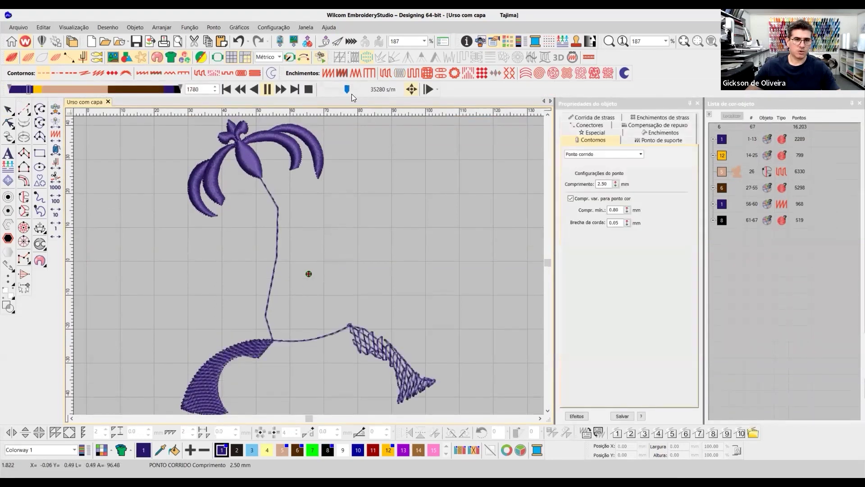
{"action": "left_click", "coordinate": [341, 90]}
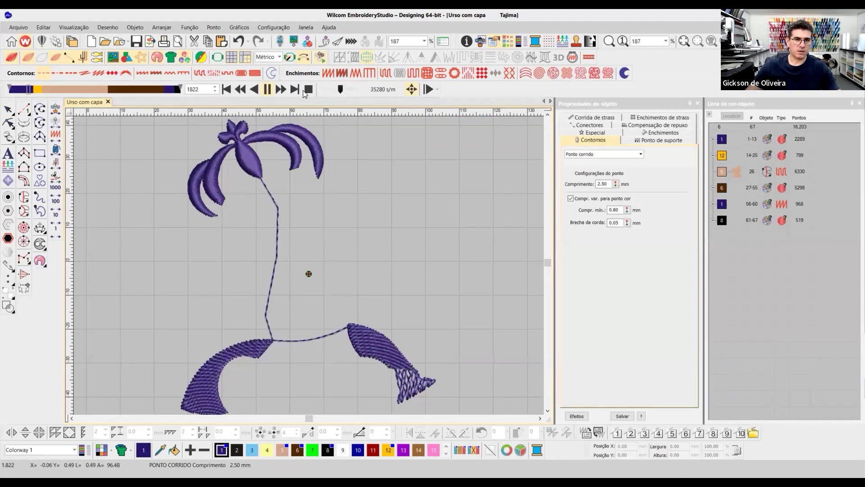
{"action": "left_click", "coordinate": [230, 89]}
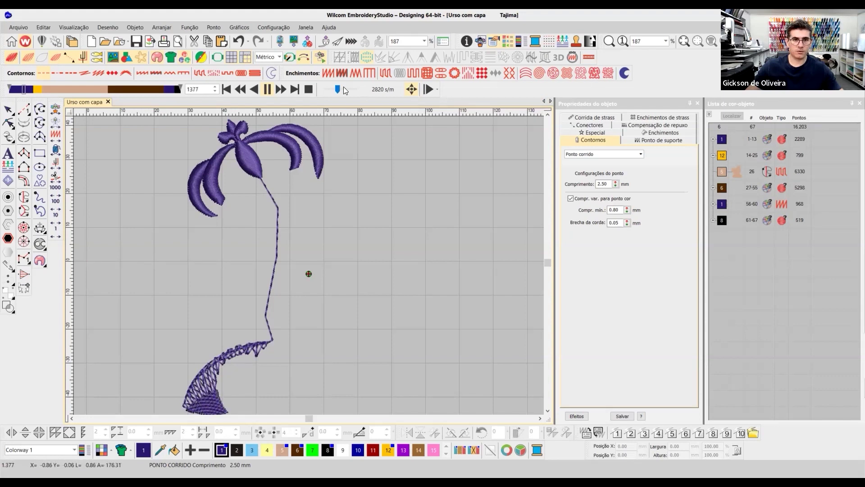
{"action": "left_click_drag", "start_coordinate": [342, 90], "coordinate": [345, 91]}
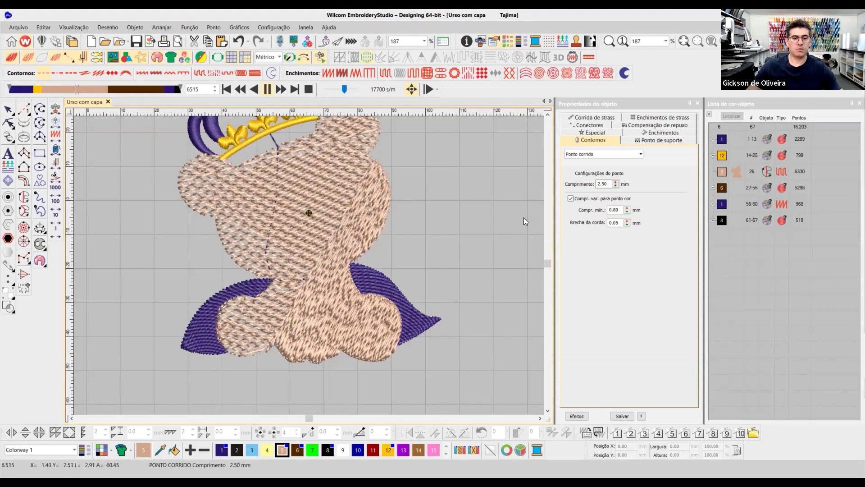
{"action": "scroll", "coordinate": [337, 293], "scroll_direction": "up", "scroll_amount": 1}
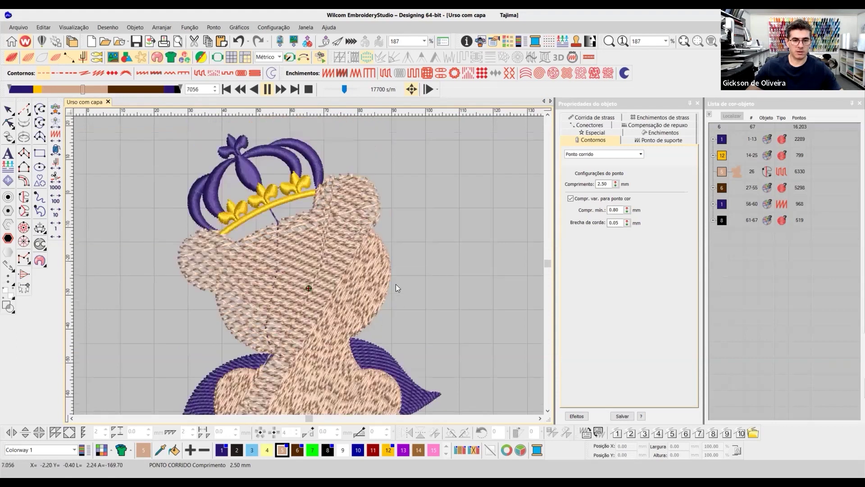
{"action": "scroll", "coordinate": [246, 305], "scroll_direction": "down", "scroll_amount": 1}
{"action": "scroll", "coordinate": [316, 270], "scroll_direction": "up", "scroll_amount": 1}
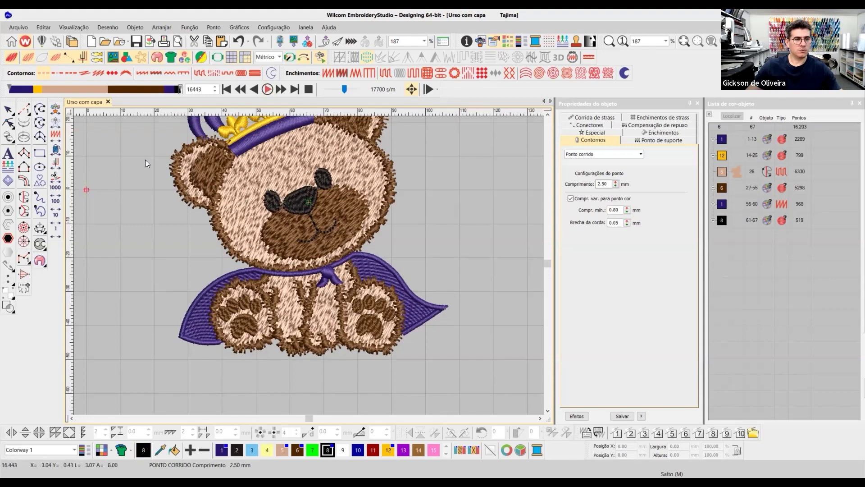
{"action": "key", "text": "Escape"}
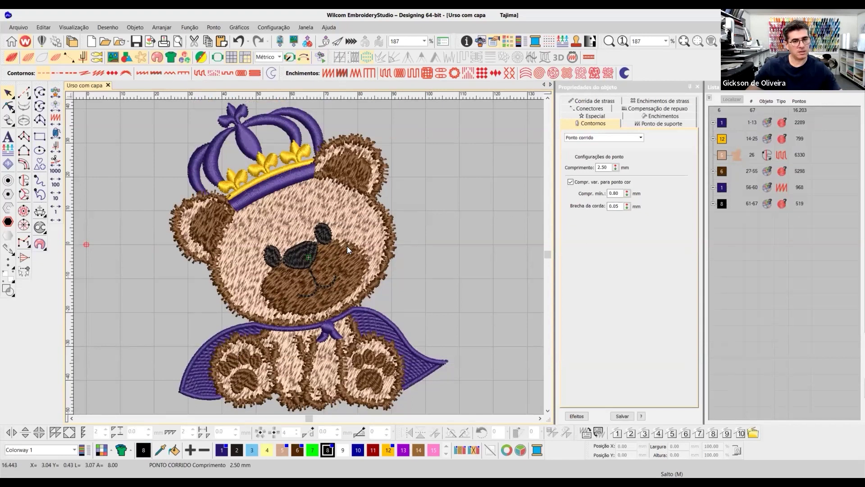
Step: Select the bear's beige tatami fill and inspect its stitches and the brown edges with the realistic thread view off and on
{"action": "scroll", "coordinate": [311, 248], "scroll_direction": "up", "scroll_amount": 5}
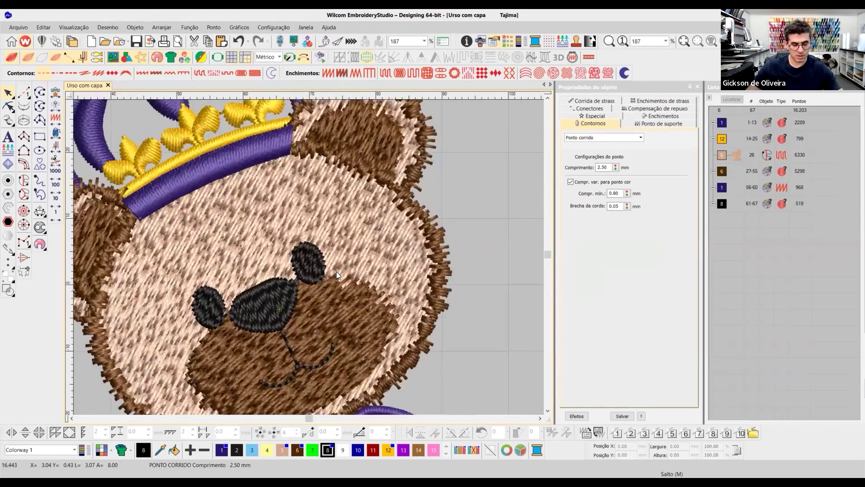
{"action": "left_click", "coordinate": [314, 226]}
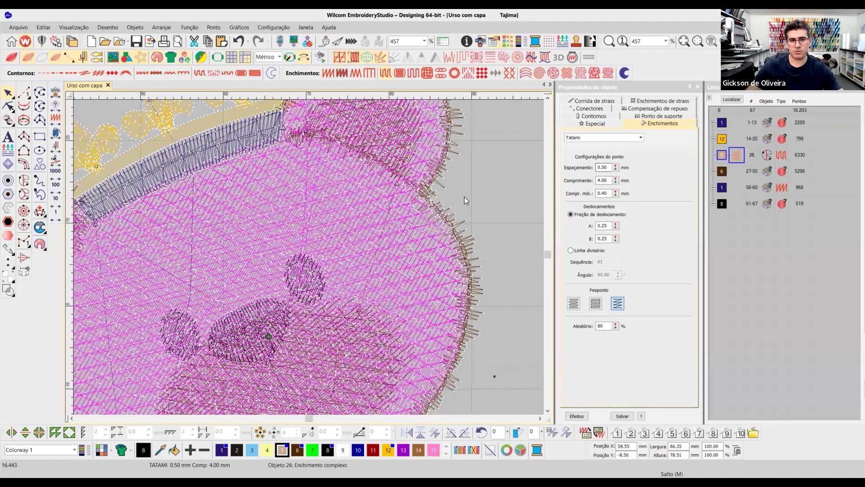
{"action": "key", "text": "t"}
{"action": "key", "text": "t"}
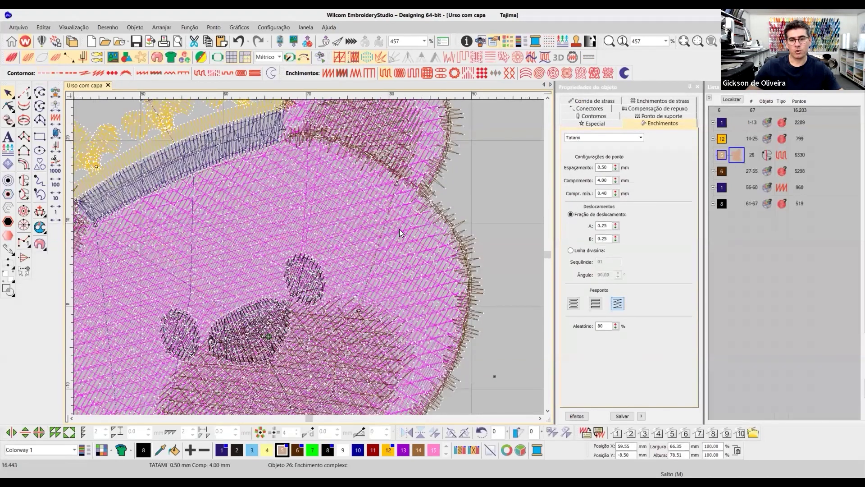
{"action": "key", "text": "t"}
{"action": "scroll", "coordinate": [310, 258], "scroll_direction": "down", "scroll_amount": 2}
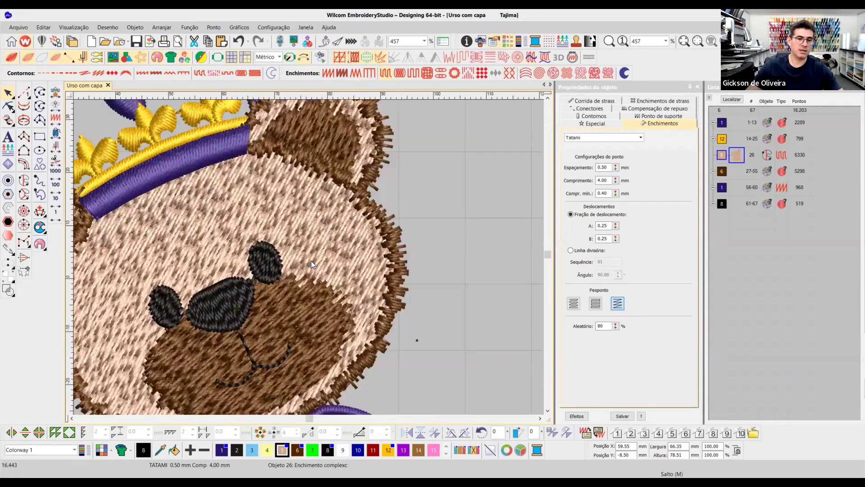
{"action": "scroll", "coordinate": [309, 258], "scroll_direction": "down", "scroll_amount": 1}
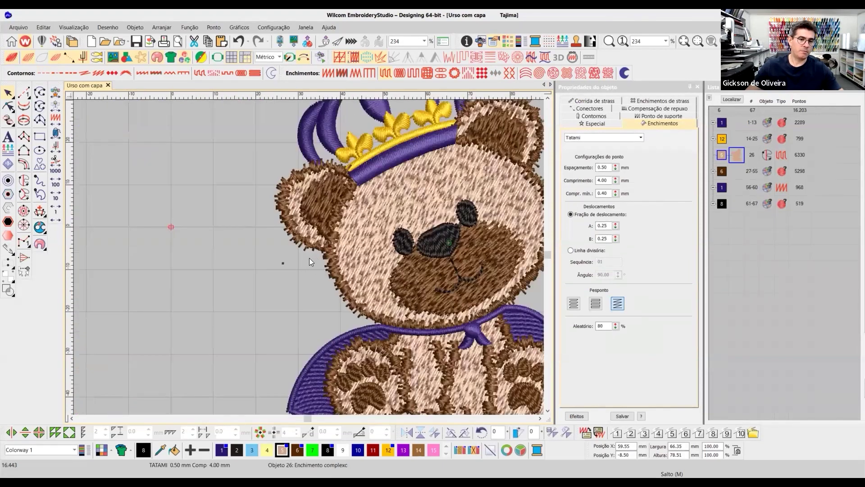
{"action": "scroll", "coordinate": [347, 238], "scroll_direction": "up", "scroll_amount": 2}
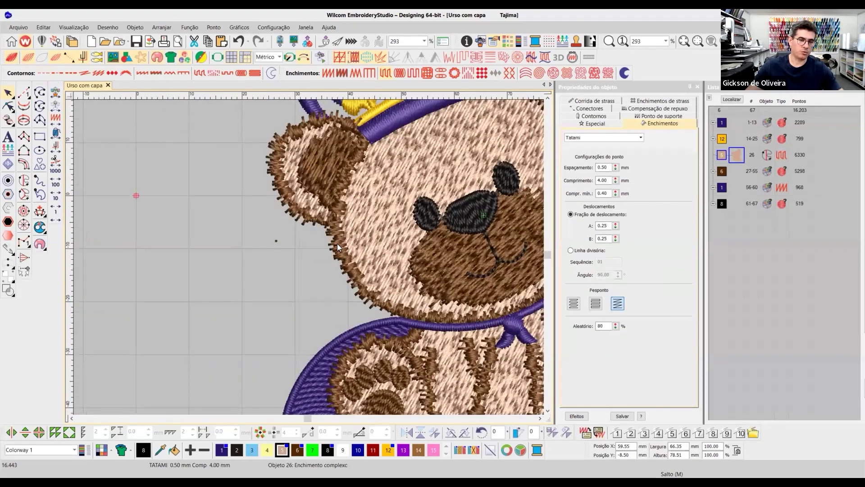
{"action": "scroll", "coordinate": [350, 242], "scroll_direction": "down", "scroll_amount": 1}
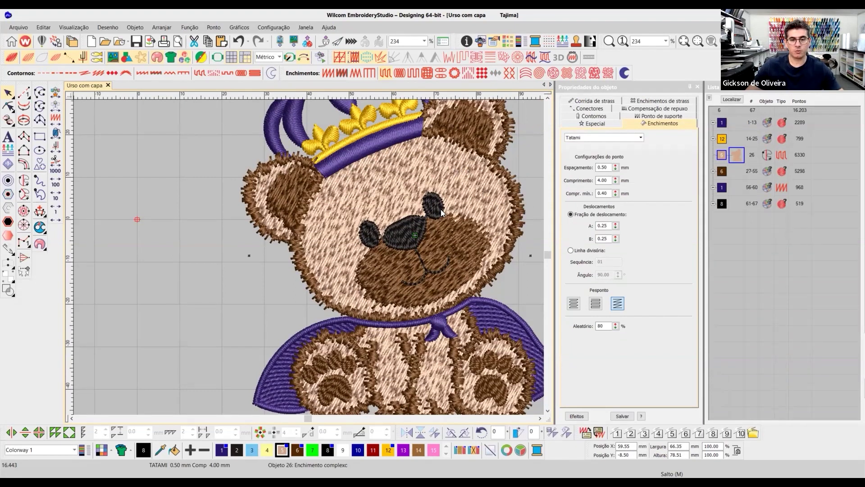
{"action": "scroll", "coordinate": [308, 260], "scroll_direction": "up", "scroll_amount": 1}
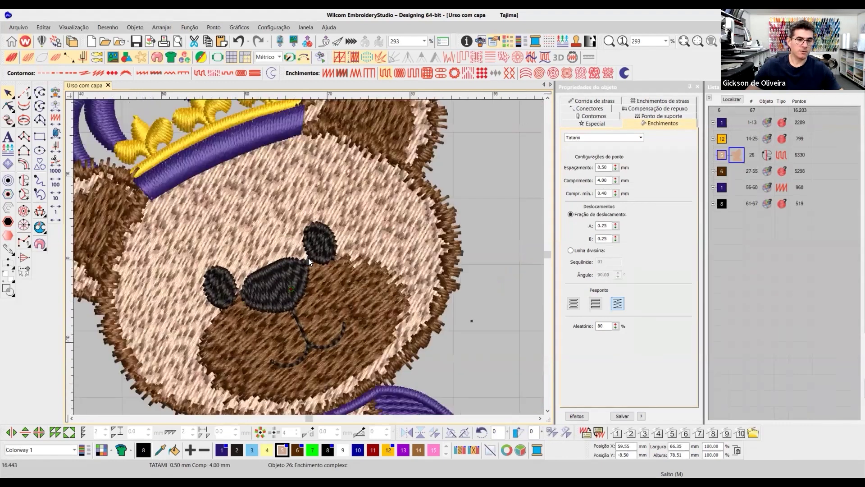
Step: Try turning off automatic split in the satin fills of both black eyes
{"action": "scroll", "coordinate": [308, 258], "scroll_direction": "up", "scroll_amount": 2}
{"action": "left_click", "coordinate": [329, 231]}
{"action": "key", "text": "Escape"}
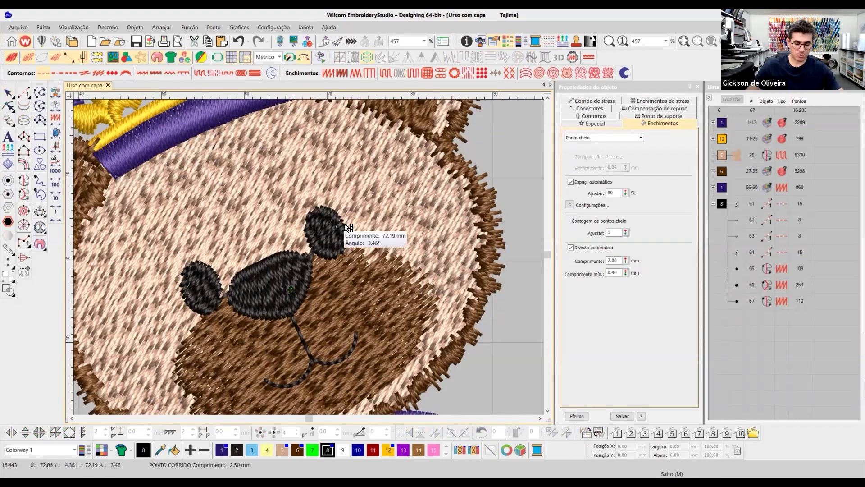
{"action": "left_click", "coordinate": [344, 221]}
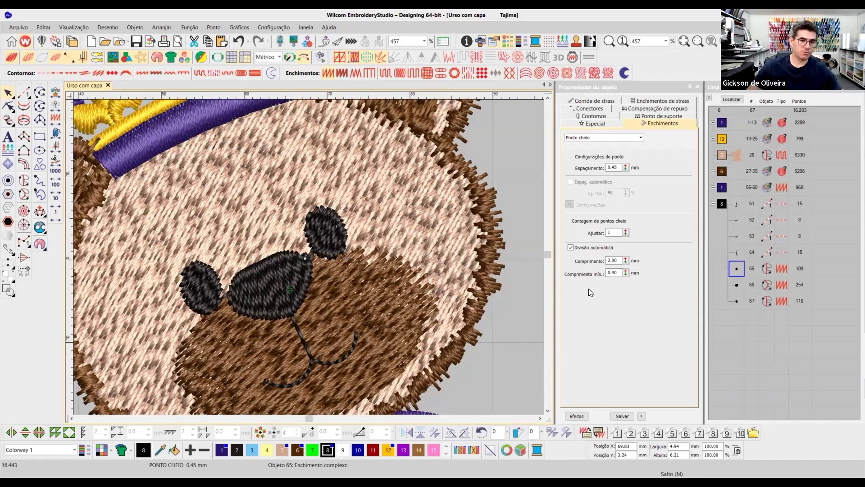
{"action": "left_click", "coordinate": [595, 250]}
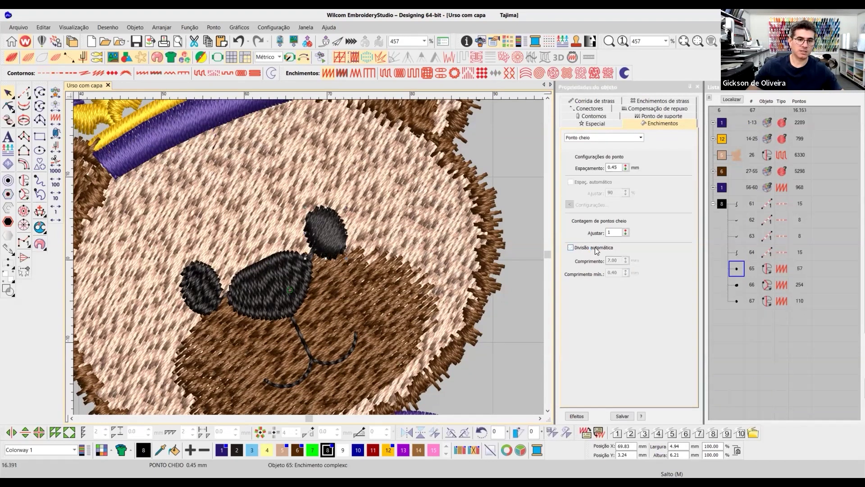
{"action": "left_click", "coordinate": [215, 275]}
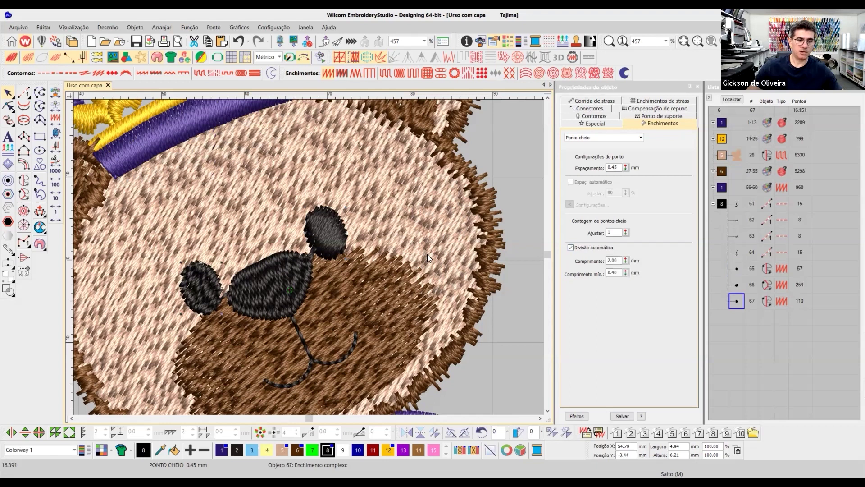
{"action": "left_click", "coordinate": [588, 248]}
Step: Reshape the right eye's satin fill by rotating its stitch angle
{"action": "left_click", "coordinate": [10, 108]}
{"action": "left_click", "coordinate": [312, 244]}
{"action": "left_click_drag", "start_coordinate": [342, 228], "coordinate": [340, 220]}
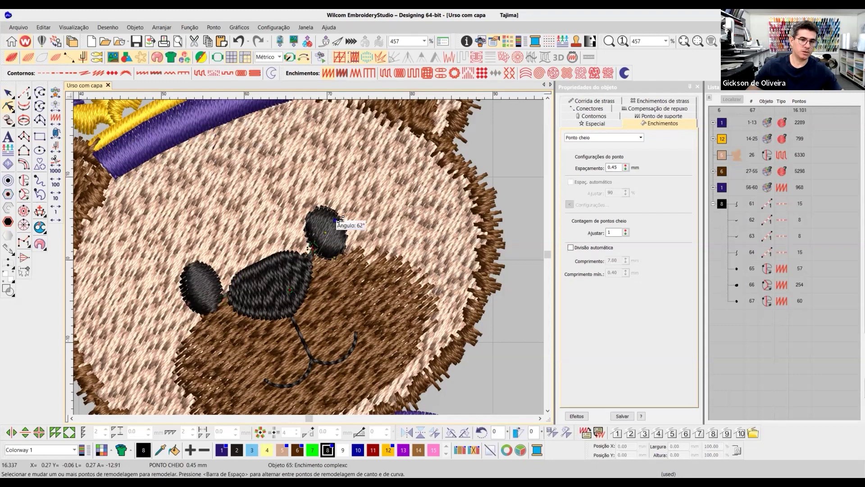
{"action": "key", "text": "Escape"}
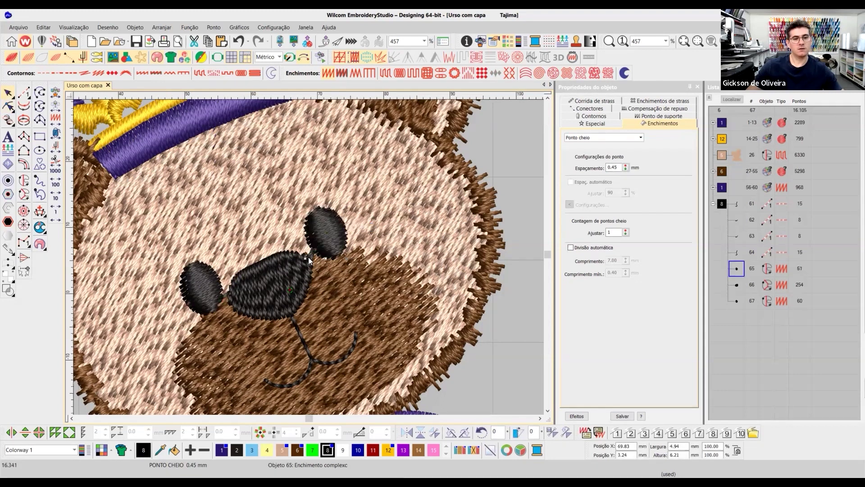
Step: Try turning off automatic split in the nose's satin fill
{"action": "scroll", "coordinate": [309, 257], "scroll_direction": "down", "scroll_amount": 3}
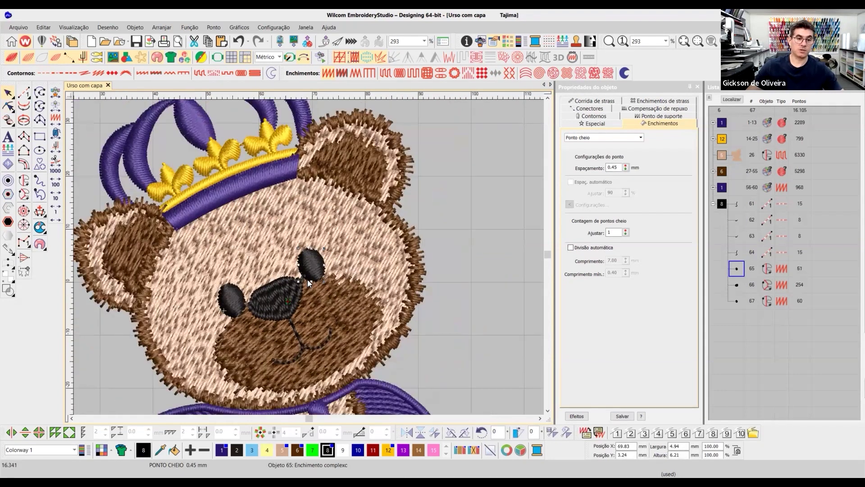
{"action": "scroll", "coordinate": [308, 257], "scroll_direction": "up", "scroll_amount": 1}
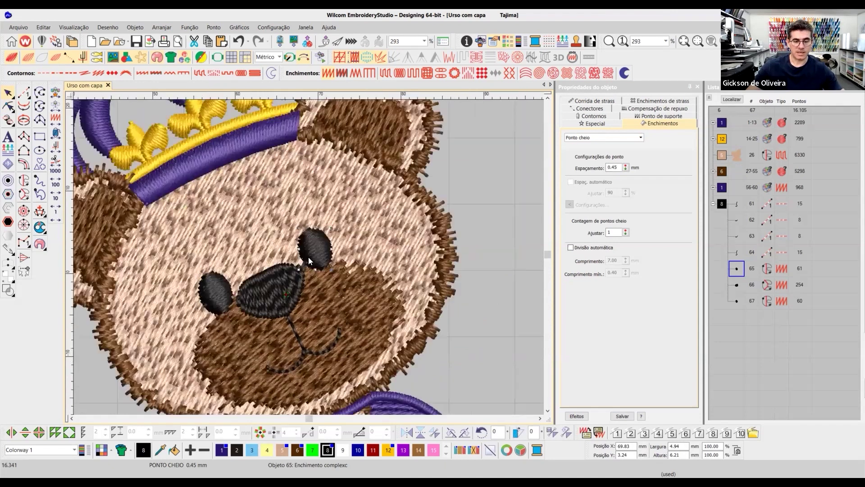
{"action": "scroll", "coordinate": [297, 223], "scroll_direction": "up", "scroll_amount": 1}
{"action": "key", "text": "Escape"}
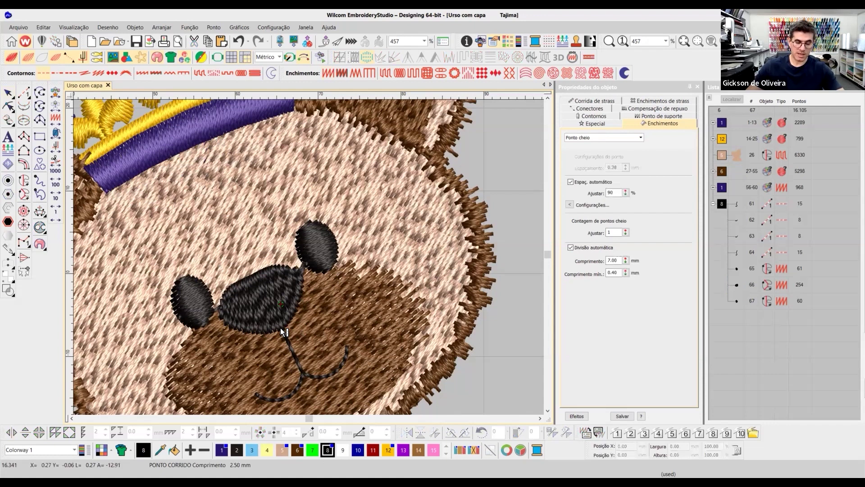
{"action": "left_click", "coordinate": [594, 248]}
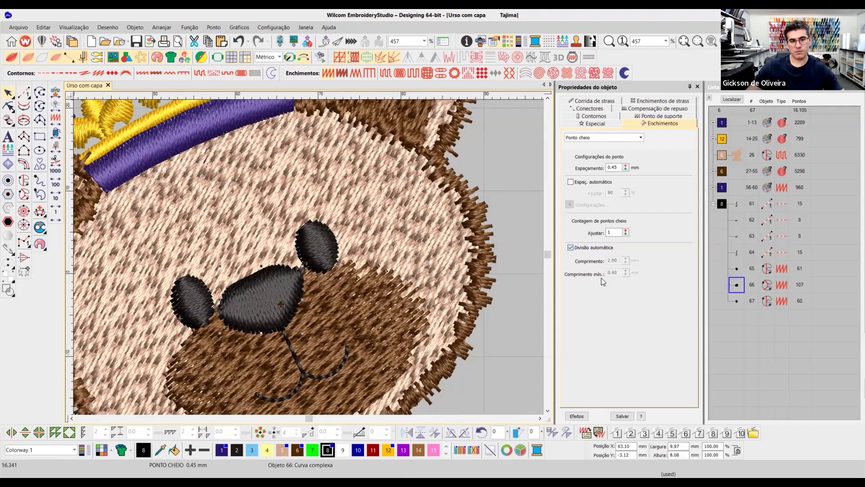
Step: Compare the solid satin look on the whole bear, undo the split and stitch angle changes to eyes and nose, and clear the selection
{"action": "scroll", "coordinate": [325, 253], "scroll_direction": "down", "scroll_amount": 3}
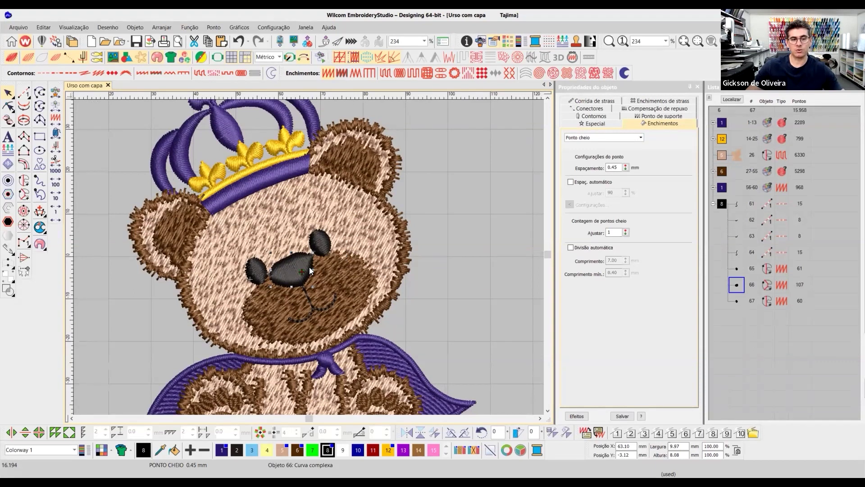
{"action": "scroll", "coordinate": [308, 265], "scroll_direction": "down", "scroll_amount": 2}
{"action": "scroll", "coordinate": [309, 260], "scroll_direction": "up", "scroll_amount": 3}
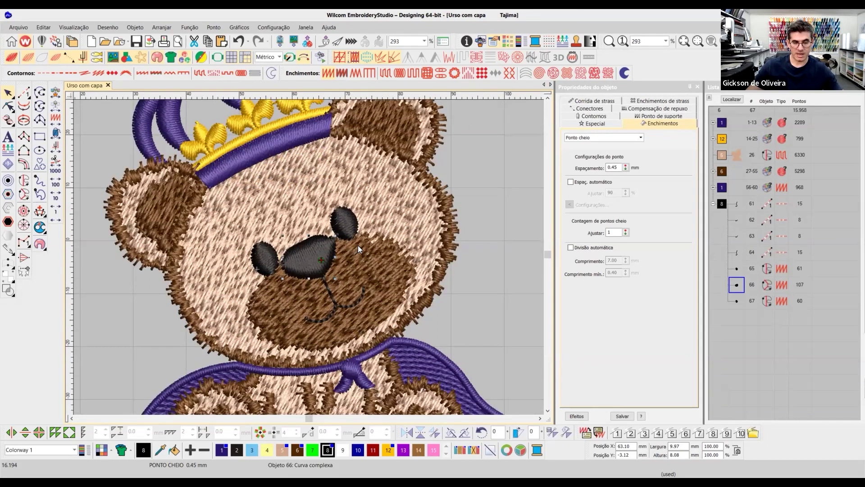
{"action": "key", "text": "Return"}
{"action": "key", "text": "shift+Tab"}
{"action": "key", "text": "Return"}
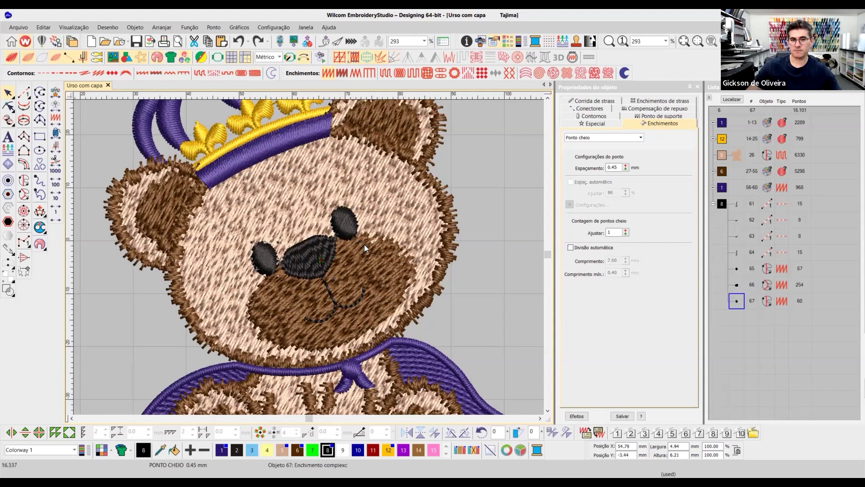
{"action": "key", "text": "Tab"}
{"action": "key", "text": "Tab"}
{"action": "key", "text": "Return"}
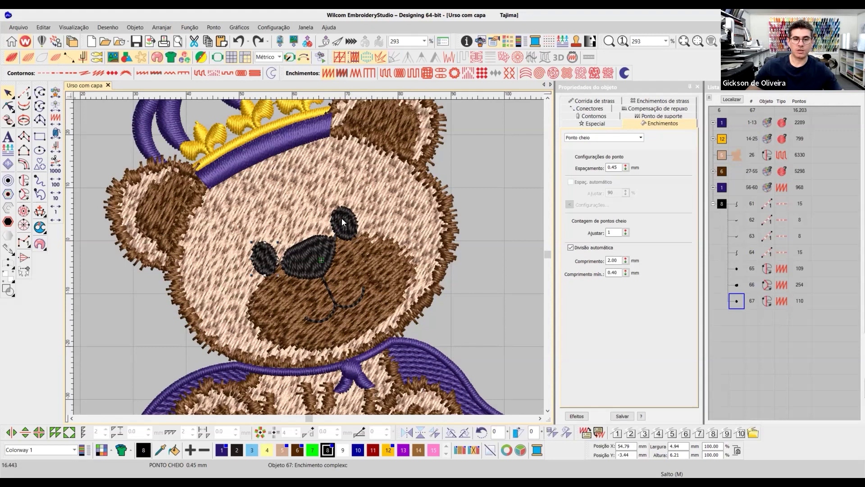
{"action": "key", "text": "Escape"}
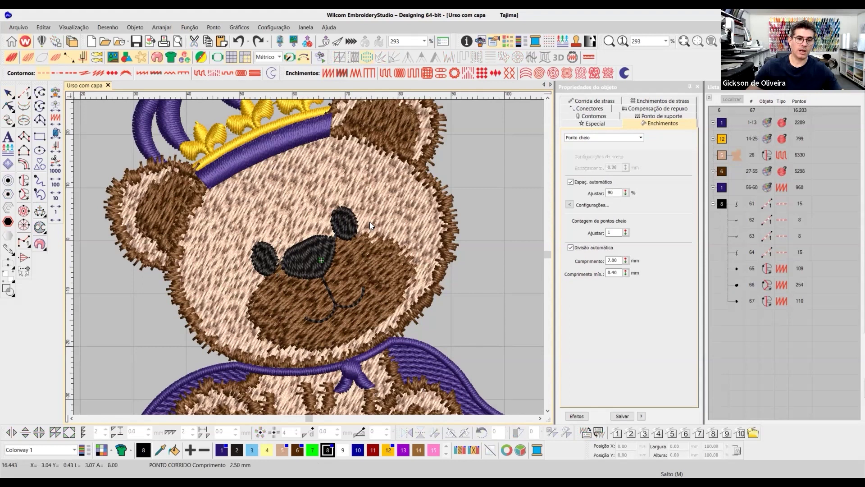
Step: Examine how the eyes, nose and muzzle stitches read on the whole bear and in close-up
{"action": "scroll", "coordinate": [307, 256], "scroll_direction": "down", "scroll_amount": 1}
{"action": "scroll", "coordinate": [307, 256], "scroll_direction": "down", "scroll_amount": 4}
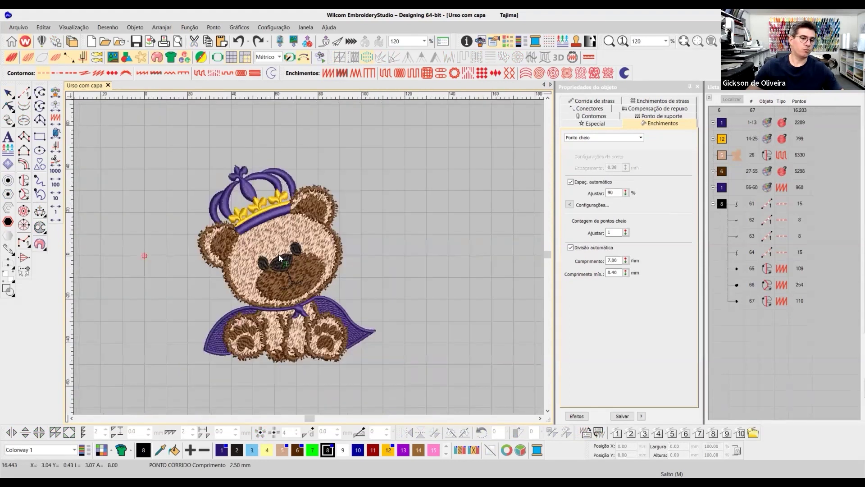
{"action": "scroll", "coordinate": [309, 259], "scroll_direction": "up", "scroll_amount": 1}
{"action": "scroll", "coordinate": [308, 257], "scroll_direction": "up", "scroll_amount": 4}
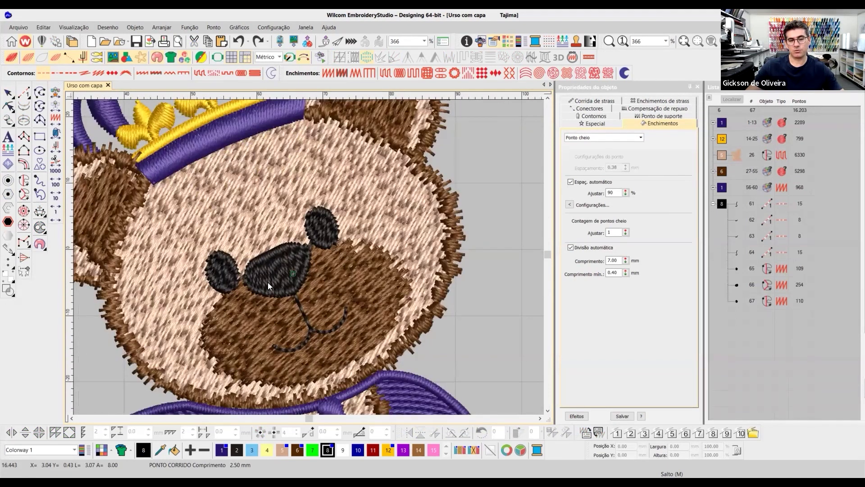
{"action": "left_click", "coordinate": [547, 410]}
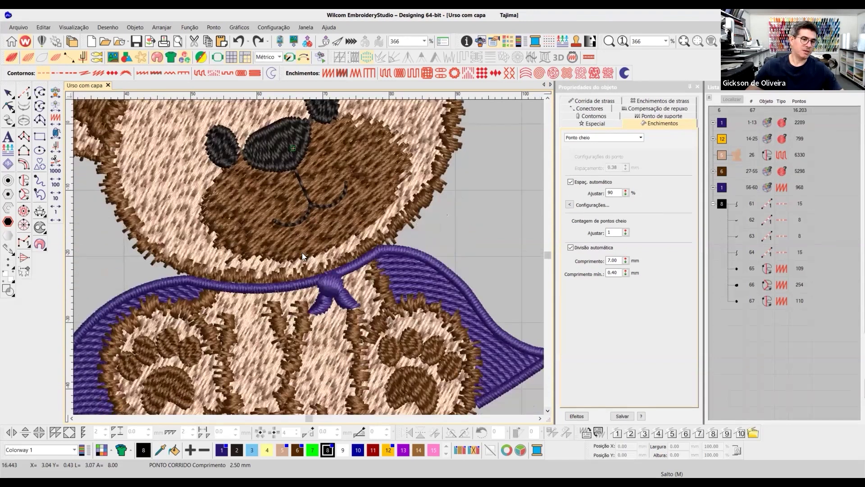
{"action": "scroll", "coordinate": [297, 235], "scroll_direction": "up", "scroll_amount": 2}
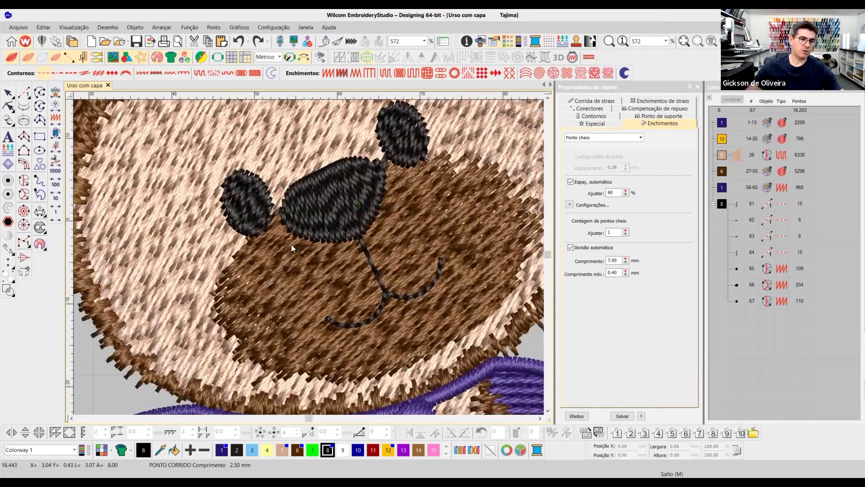
{"action": "scroll", "coordinate": [291, 246], "scroll_direction": "down", "scroll_amount": 2}
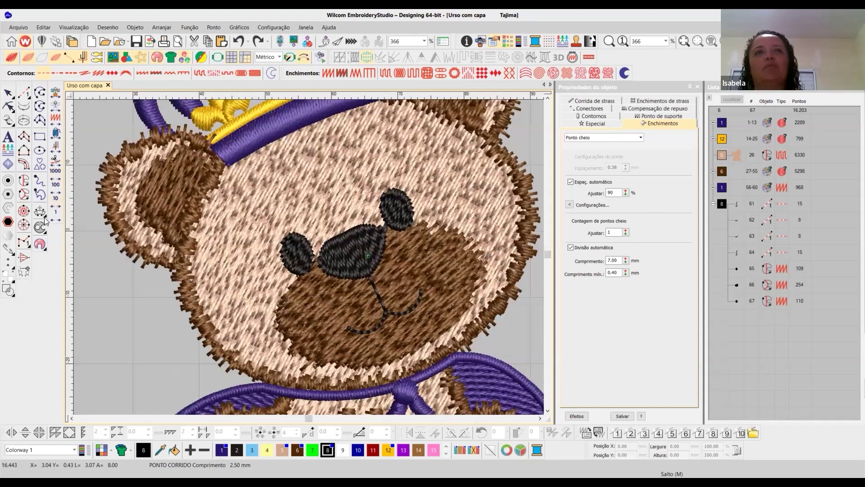
Step: Draw a circle about 3.4 mm across over the left eye, colour it white (colour 9) and convert it to a satin fill
{"action": "left_click", "coordinate": [40, 150]}
{"action": "left_click", "coordinate": [301, 242]}
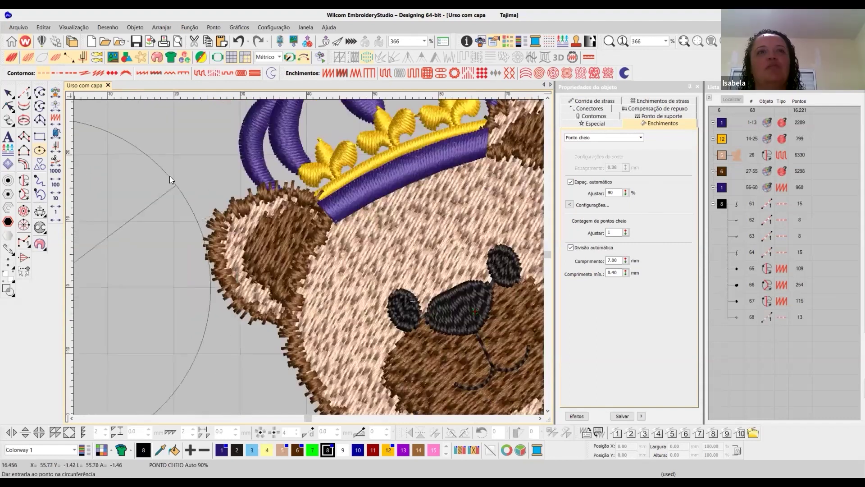
{"action": "left_click", "coordinate": [189, 180]}
{"action": "key", "text": "Escape"}
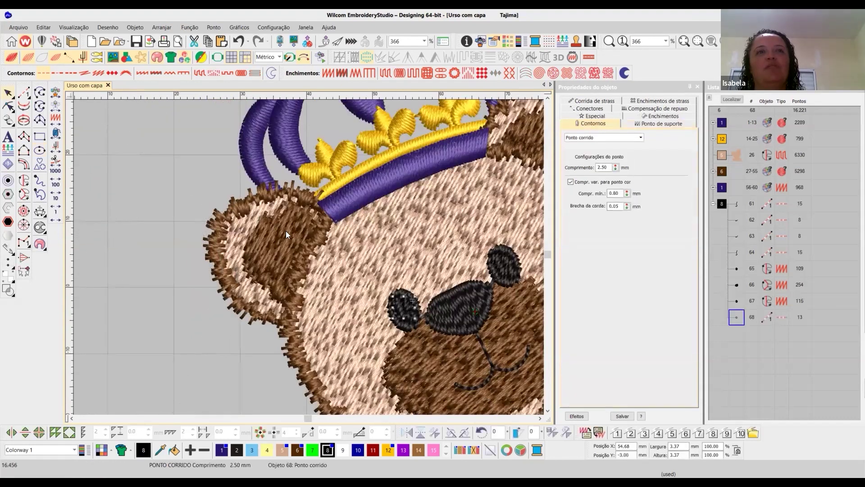
{"action": "left_click", "coordinate": [343, 451]}
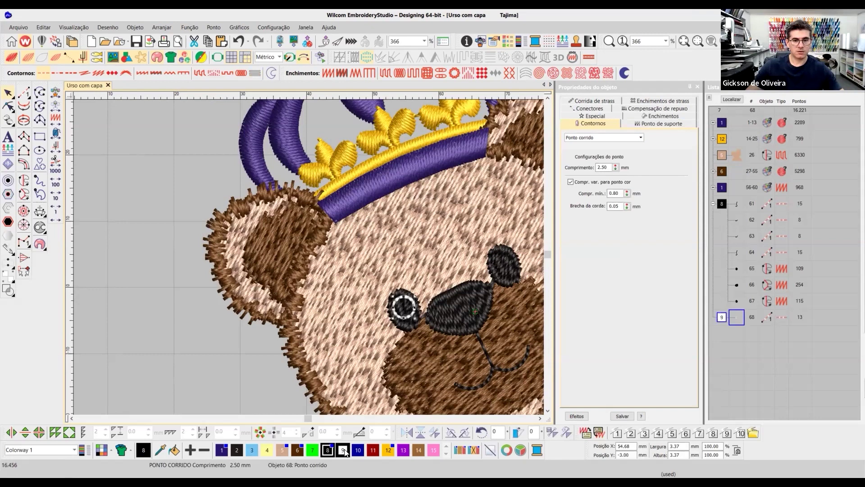
{"action": "left_click", "coordinate": [328, 73]}
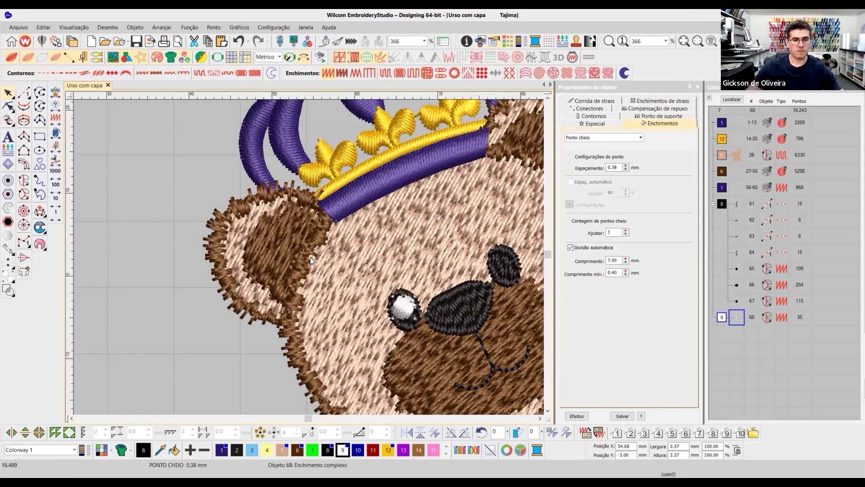
Step: Scale the white circle on the left eye down to about 2.1 mm across
{"action": "scroll", "coordinate": [310, 257], "scroll_direction": "up", "scroll_amount": 4}
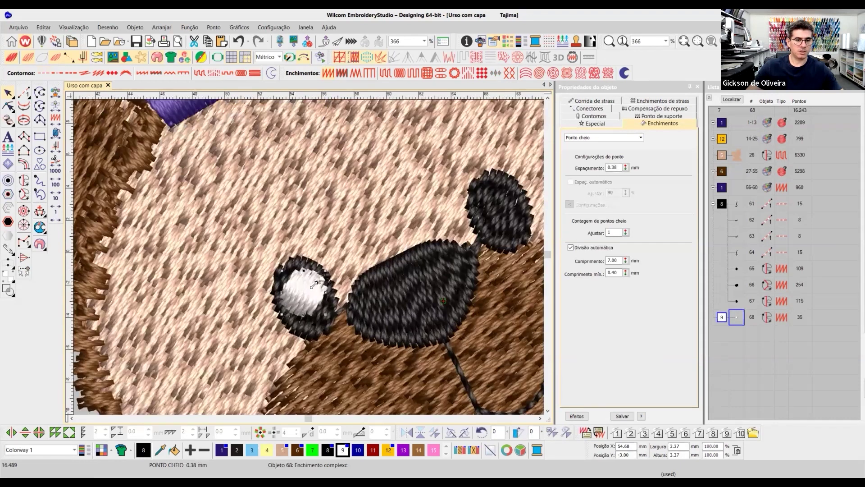
{"action": "scroll", "coordinate": [327, 273], "scroll_direction": "up", "scroll_amount": 3}
{"action": "left_click_drag", "start_coordinate": [328, 273], "coordinate": [330, 292]}
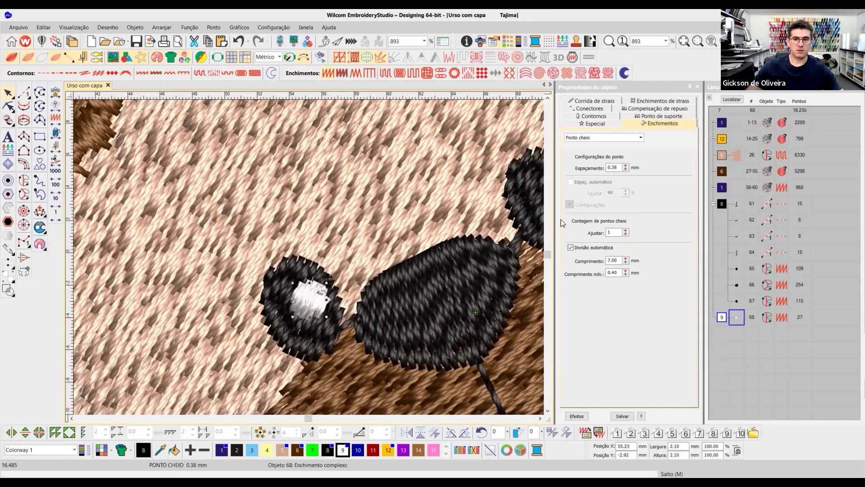
Step: Set the white circle's satin spacing to 0.65 mm and turn off its first underlay
{"action": "left_click", "coordinate": [612, 168]}
{"action": "type", "text": "65"}
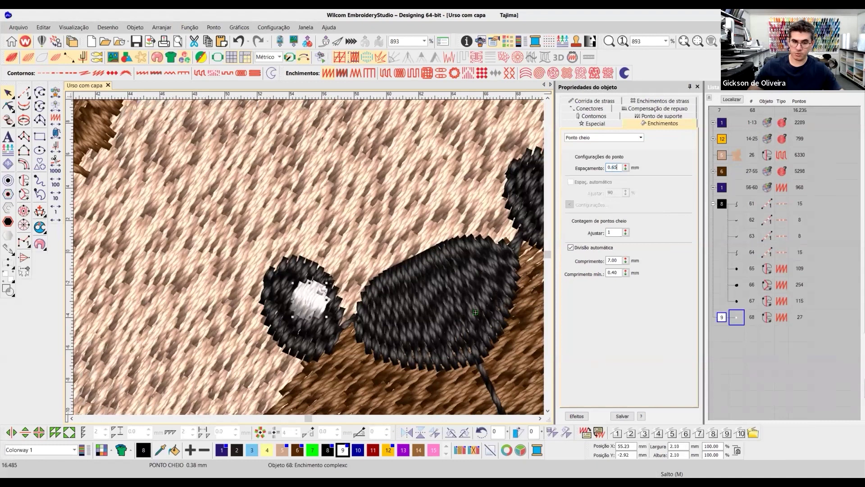
{"action": "key", "text": "Return"}
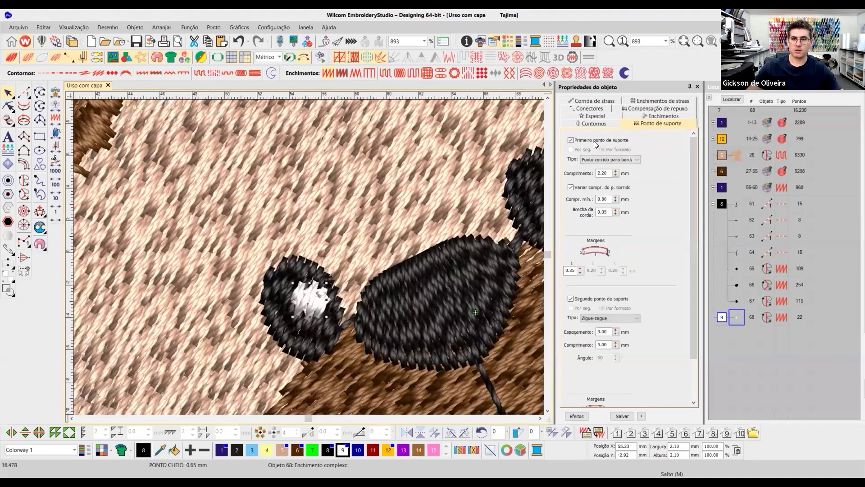
{"action": "left_click", "coordinate": [585, 141]}
Step: Reshape the white highlight so its satin stitches run diagonally, and clear the selection
{"action": "left_click", "coordinate": [9, 106]}
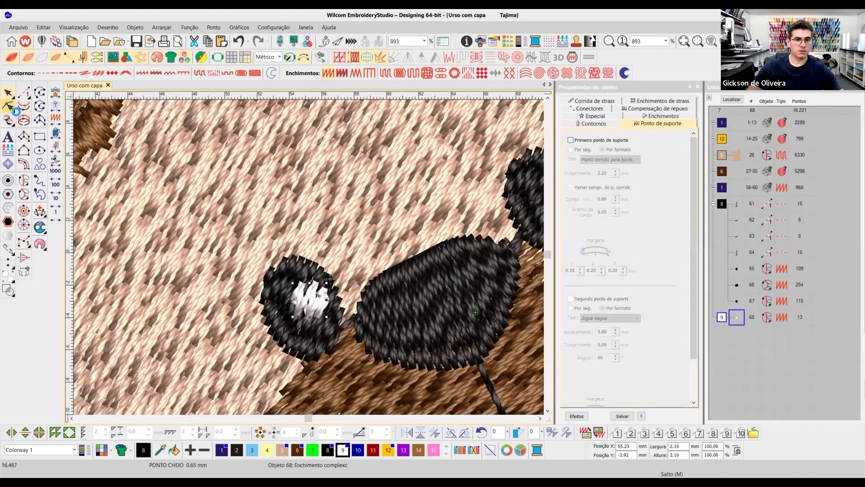
{"action": "left_click_drag", "start_coordinate": [290, 283], "coordinate": [282, 281]}
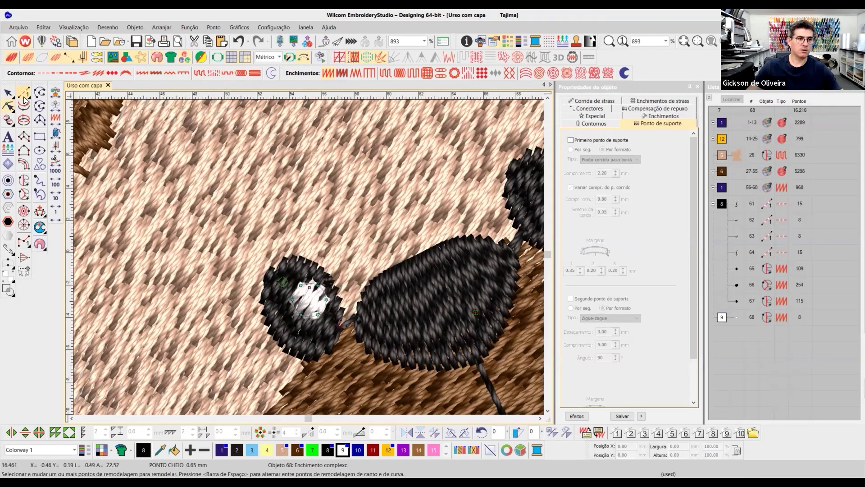
{"action": "scroll", "coordinate": [176, 220], "scroll_direction": "down", "scroll_amount": 1}
{"action": "key", "text": "Escape"}
{"action": "scroll", "coordinate": [334, 259], "scroll_direction": "down", "scroll_amount": 1}
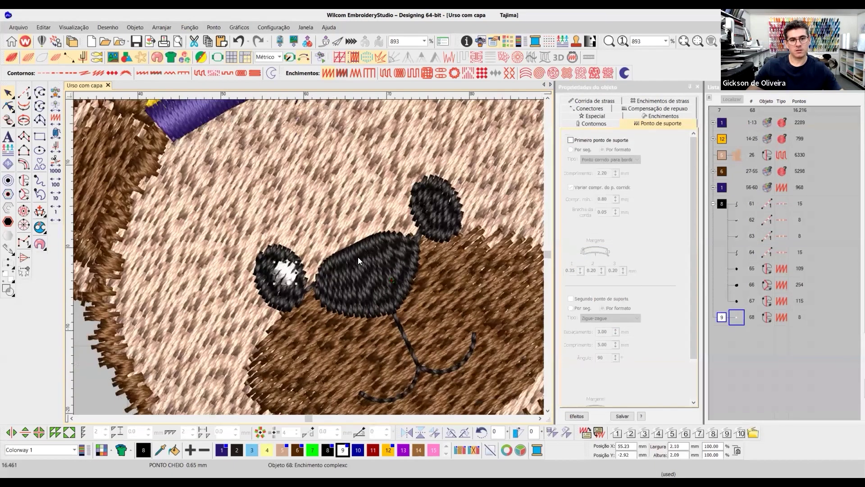
{"action": "scroll", "coordinate": [361, 257], "scroll_direction": "down", "scroll_amount": 2}
{"action": "key", "text": "Escape"}
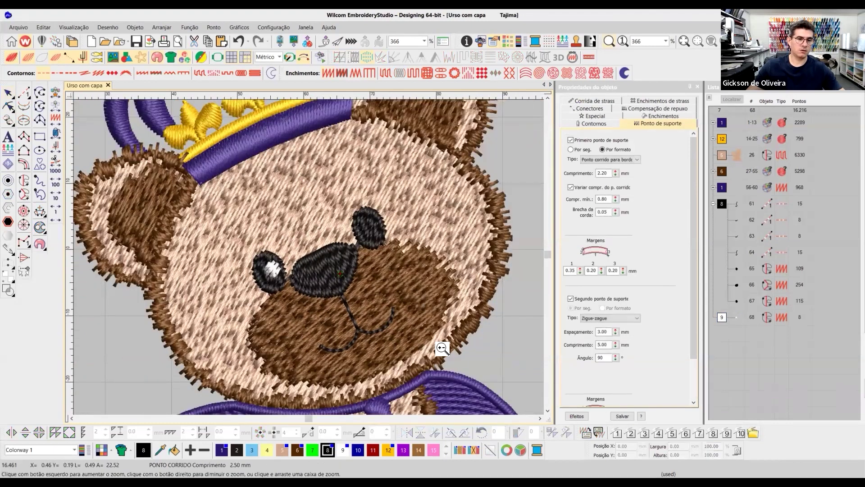
Step: Duplicate the left eye's white highlight onto the right eye and check both eyes on the whole bear and in close-up
{"action": "scroll", "coordinate": [247, 254], "scroll_direction": "up", "scroll_amount": 1}
{"action": "left_click", "coordinate": [246, 262]}
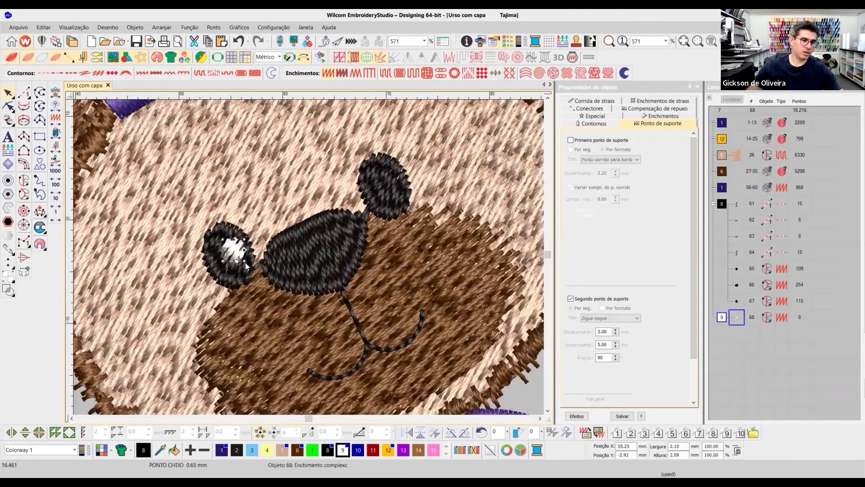
{"action": "left_click_drag", "start_coordinate": [241, 260], "coordinate": [380, 180]}
{"action": "key", "text": "ctrl+d"}
{"action": "scroll", "coordinate": [309, 257], "scroll_direction": "down", "scroll_amount": 1}
{"action": "scroll", "coordinate": [313, 257], "scroll_direction": "down", "scroll_amount": 4}
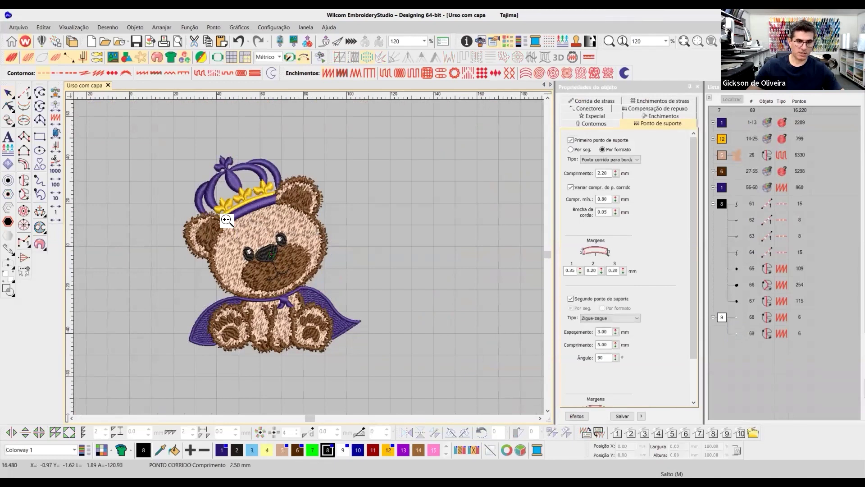
{"action": "left_click_drag", "start_coordinate": [212, 208], "coordinate": [366, 289]}
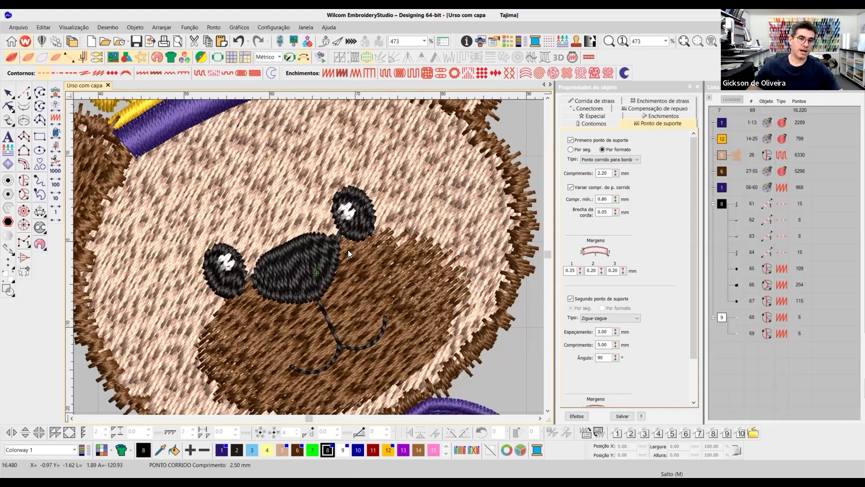
Step: Temporarily hide both white eye highlights to compare the eyes without them, and show all objects again
{"action": "left_click", "coordinate": [354, 212]}
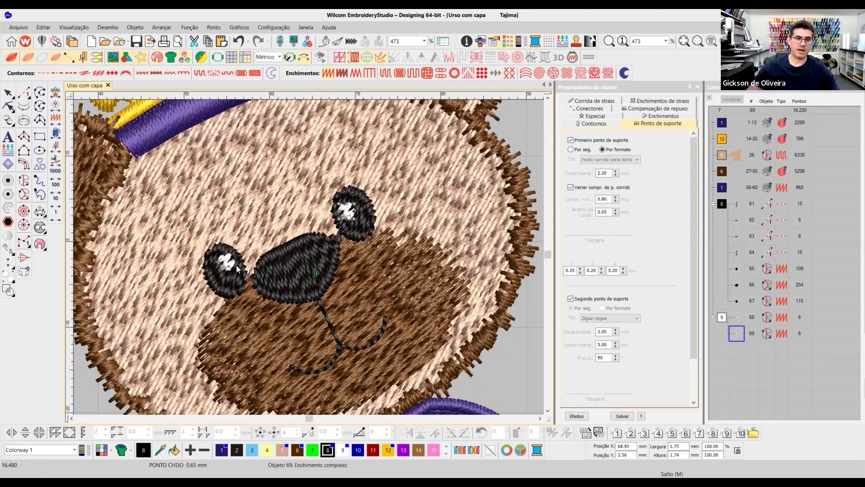
{"action": "right_click", "coordinate": [719, 319]}
{"action": "left_click", "coordinate": [766, 250]}
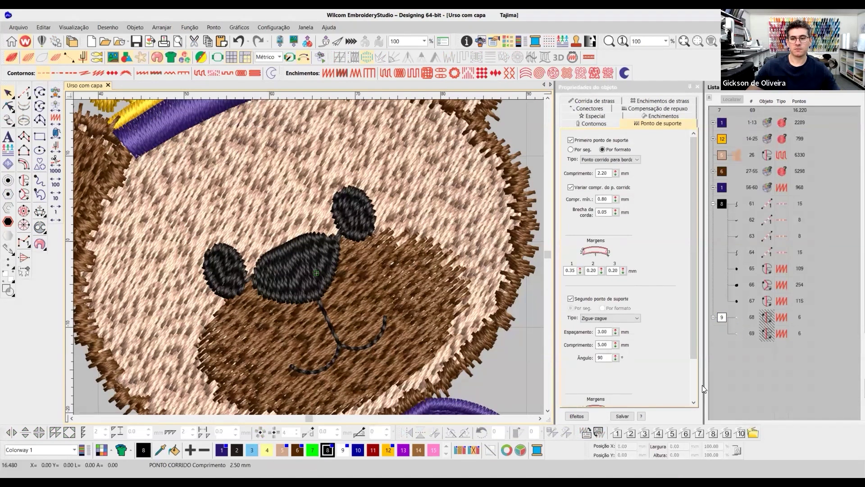
{"action": "left_click", "coordinate": [722, 317]}
{"action": "right_click", "coordinate": [724, 317]}
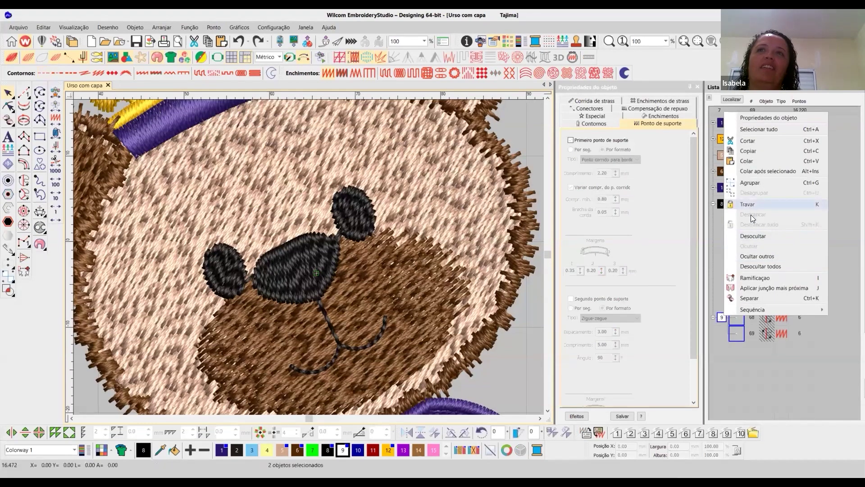
{"action": "left_click", "coordinate": [767, 268]}
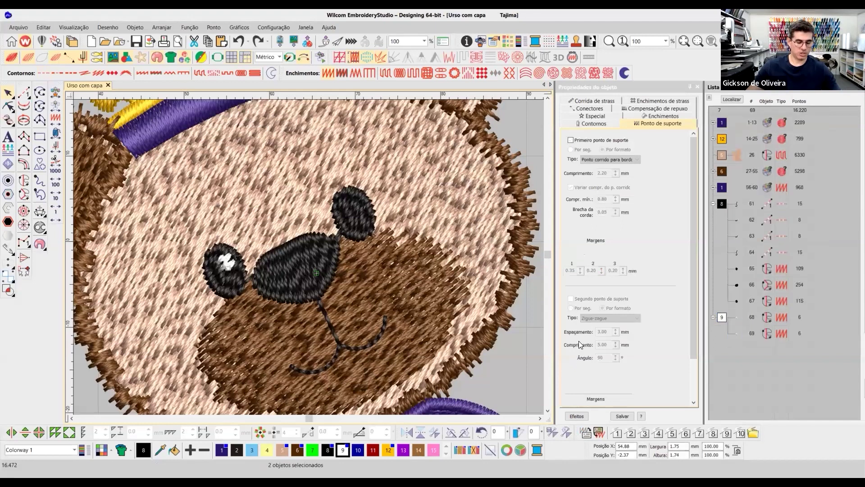
{"action": "key", "text": "Delete"}
{"action": "left_click", "coordinate": [257, 41]}
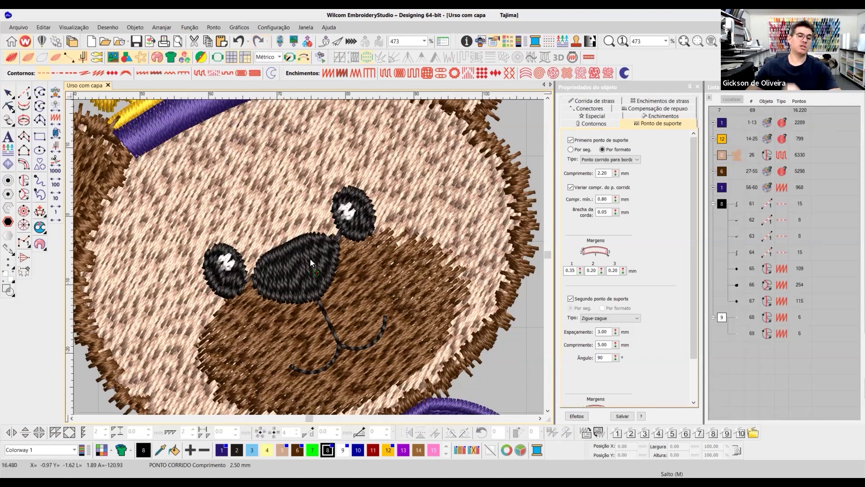
Step: Examine how the white eye highlights look on the whole bear compared with the face in close-up
{"action": "scroll", "coordinate": [310, 259], "scroll_direction": "down", "scroll_amount": 2}
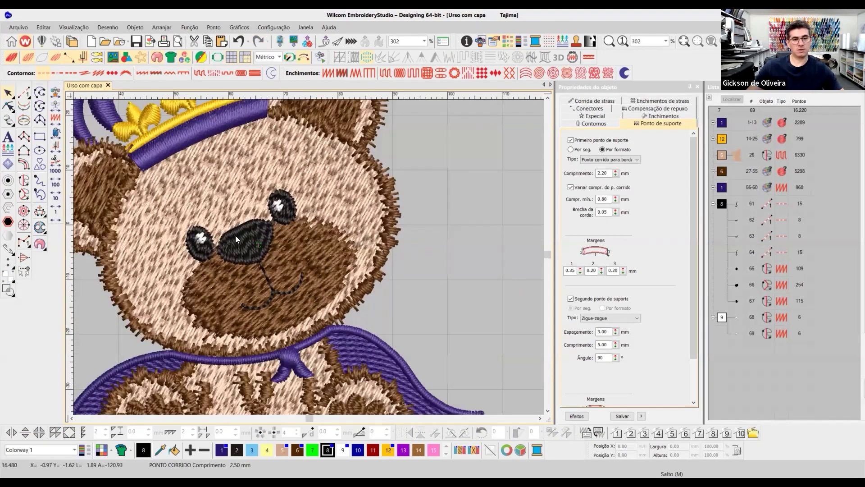
{"action": "scroll", "coordinate": [308, 257], "scroll_direction": "down", "scroll_amount": 2}
{"action": "scroll", "coordinate": [308, 257], "scroll_direction": "up", "scroll_amount": 1}
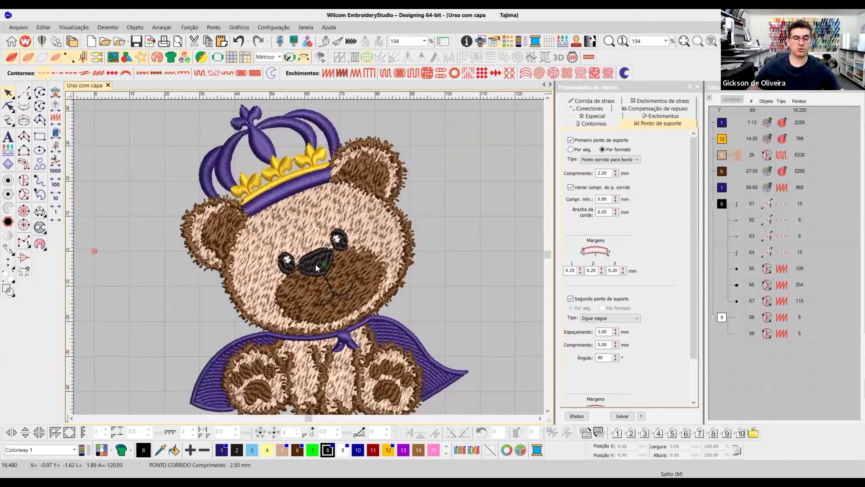
{"action": "scroll", "coordinate": [308, 257], "scroll_direction": "up", "scroll_amount": 1}
{"action": "scroll", "coordinate": [375, 261], "scroll_direction": "up", "scroll_amount": 1}
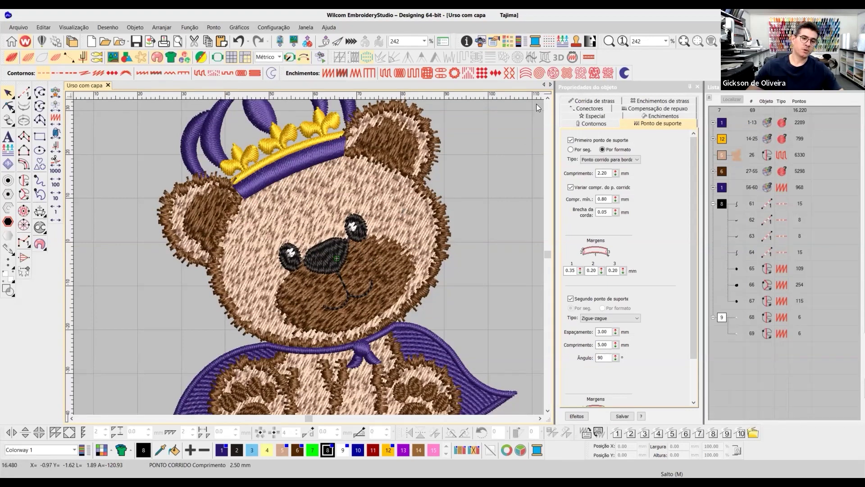
{"action": "scroll", "coordinate": [308, 256], "scroll_direction": "up", "scroll_amount": 3}
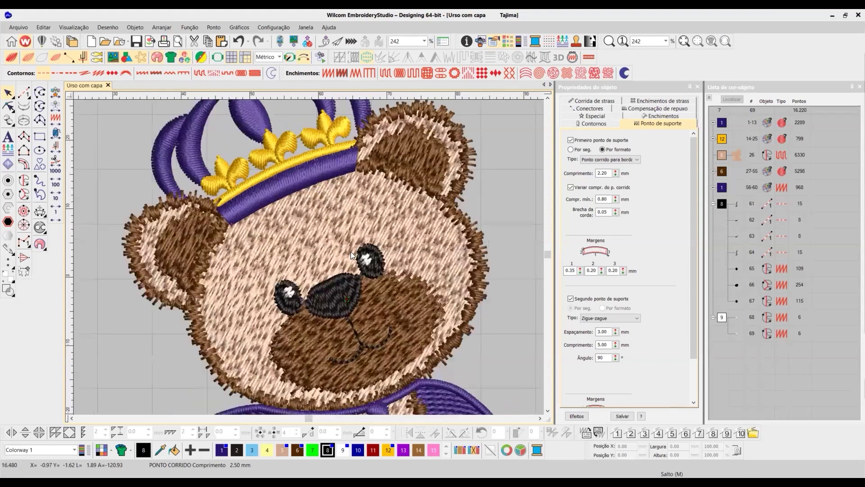
{"action": "scroll", "coordinate": [308, 255], "scroll_direction": "down", "scroll_amount": 4}
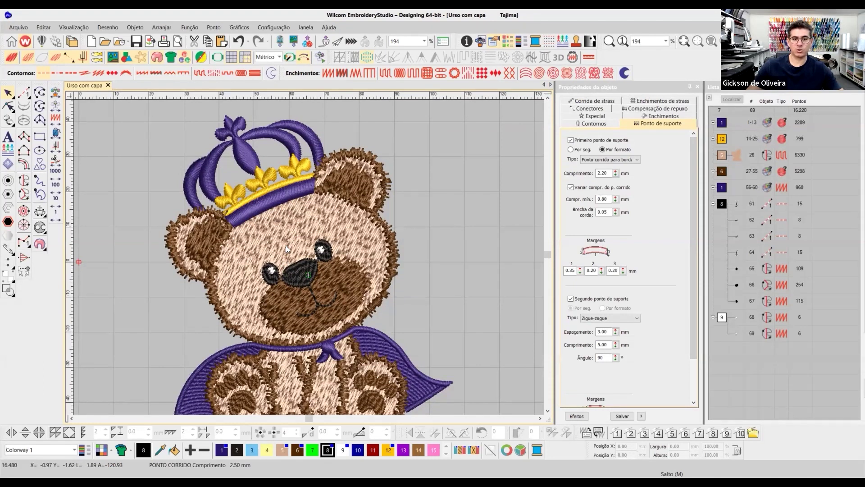
{"action": "scroll", "coordinate": [308, 257], "scroll_direction": "up", "scroll_amount": 3}
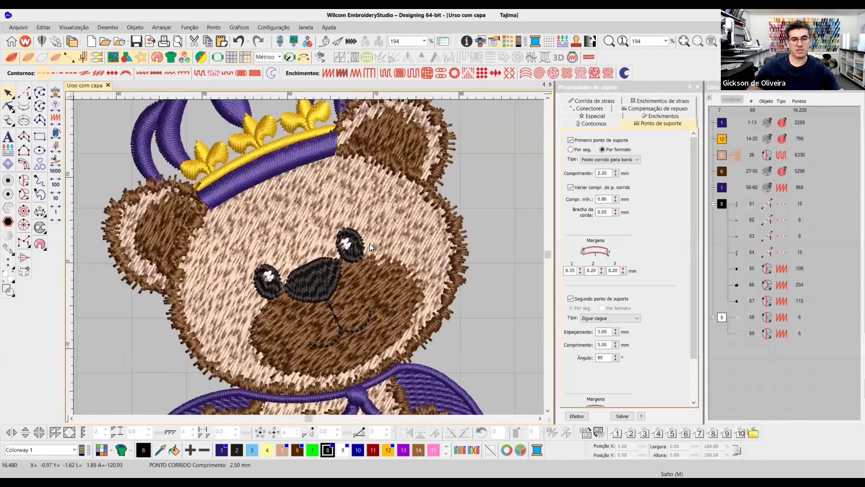
Step: Inspect the bear's black right eye in close-up, clear the selection and review the complete design
{"action": "scroll", "coordinate": [369, 242], "scroll_direction": "up", "scroll_amount": 3}
{"action": "left_click", "coordinate": [369, 241]}
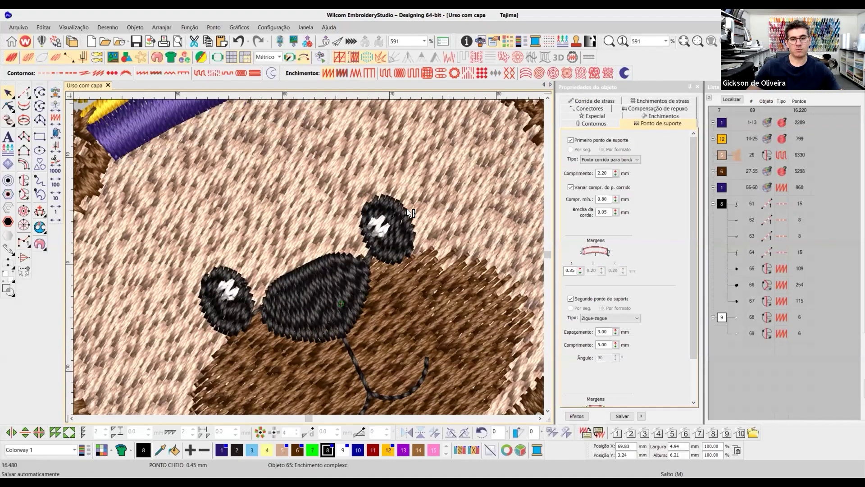
{"action": "key", "text": "Escape"}
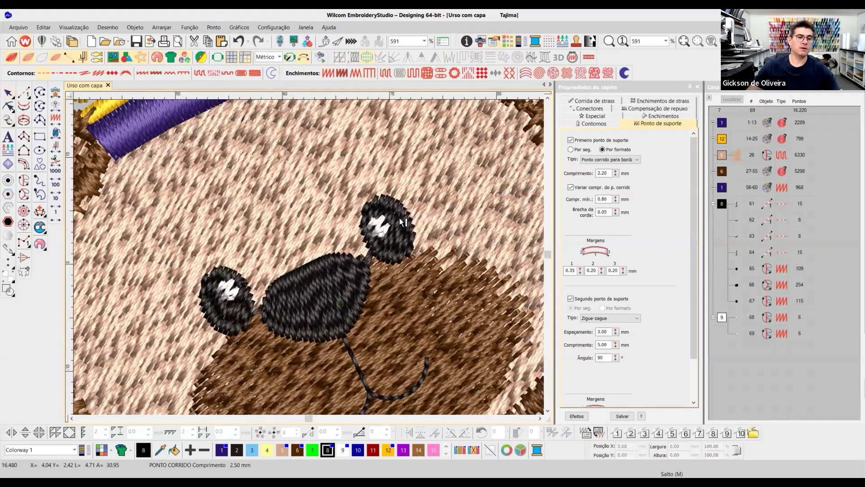
{"action": "key", "text": "Escape"}
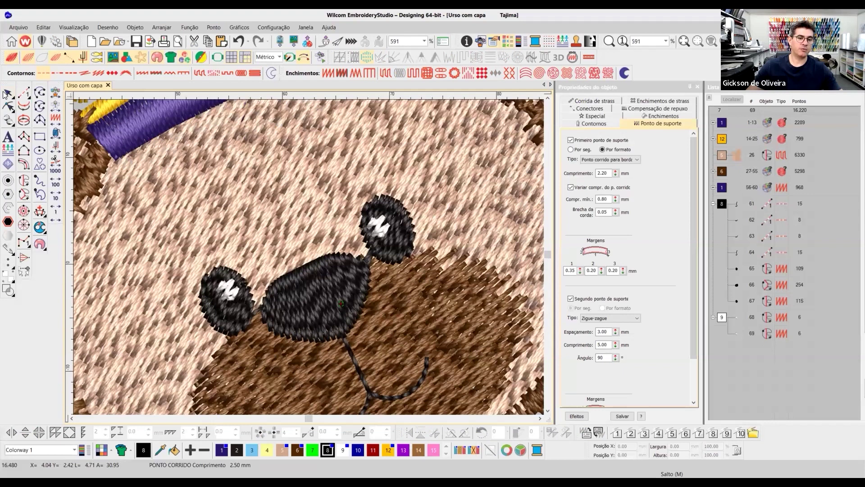
{"action": "left_click", "coordinate": [367, 236]}
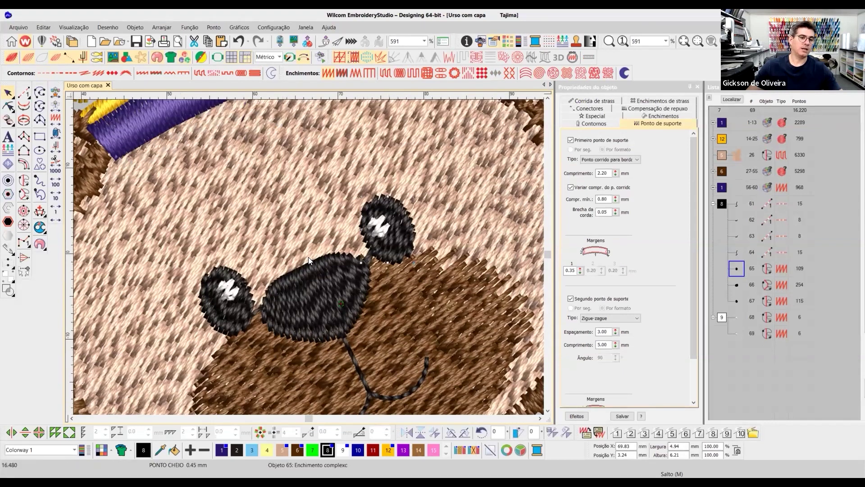
{"action": "scroll", "coordinate": [334, 265], "scroll_direction": "down", "scroll_amount": 2}
{"action": "key", "text": "Escape"}
{"action": "scroll", "coordinate": [309, 255], "scroll_direction": "down", "scroll_amount": 5}
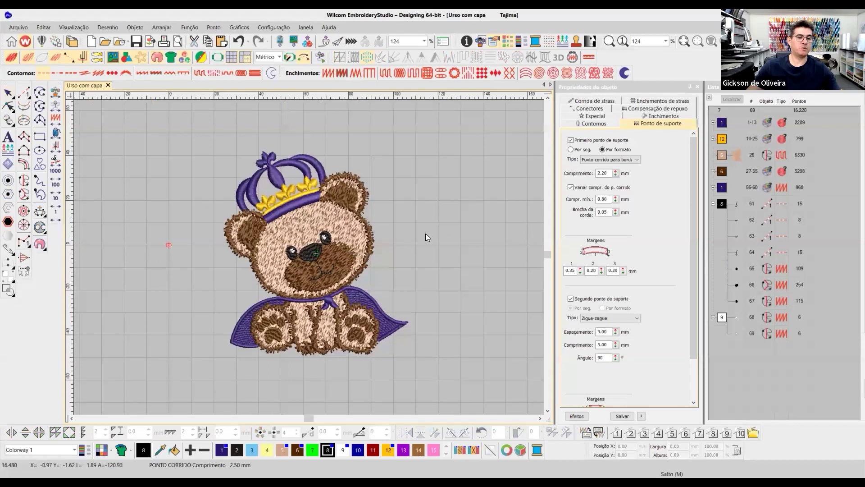
Step: Shift the white highlights toward the upper right of both eyes and clear the selection
{"action": "scroll", "coordinate": [323, 255], "scroll_direction": "up", "scroll_amount": 8}
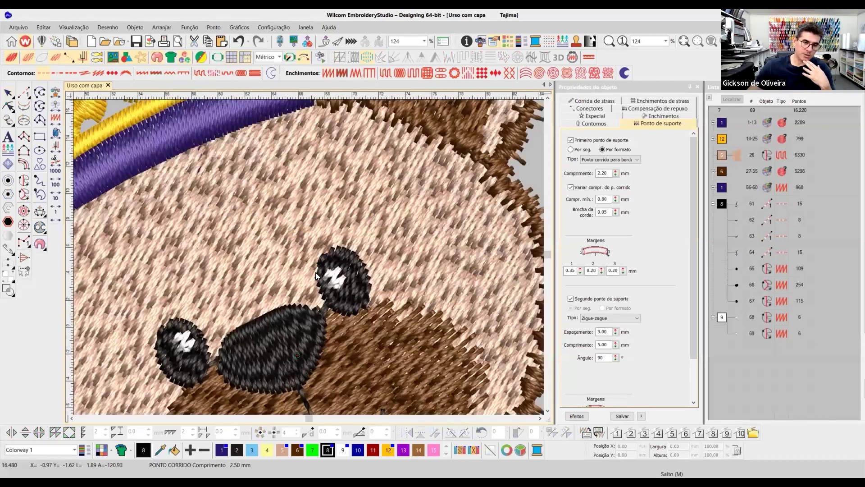
{"action": "scroll", "coordinate": [336, 275], "scroll_direction": "down", "scroll_amount": 2}
{"action": "left_click", "coordinate": [333, 242]}
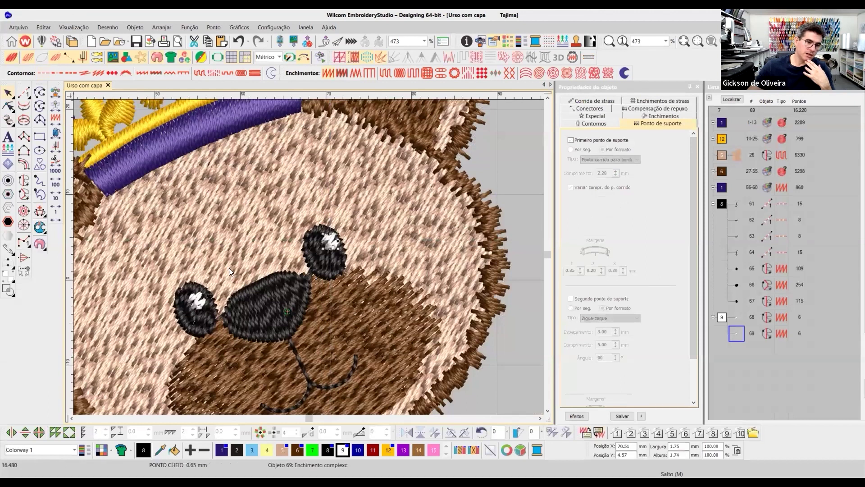
{"action": "left_click", "coordinate": [203, 298]}
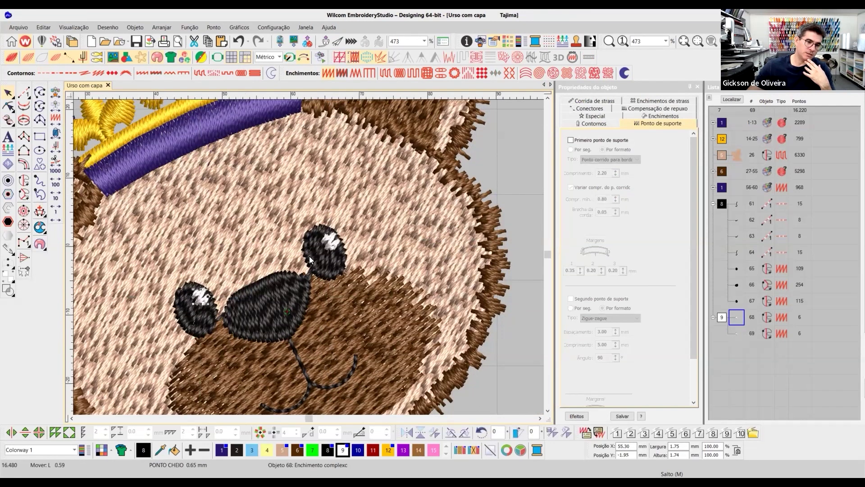
{"action": "scroll", "coordinate": [316, 256], "scroll_direction": "down", "scroll_amount": 4}
{"action": "left_click", "coordinate": [434, 200]}
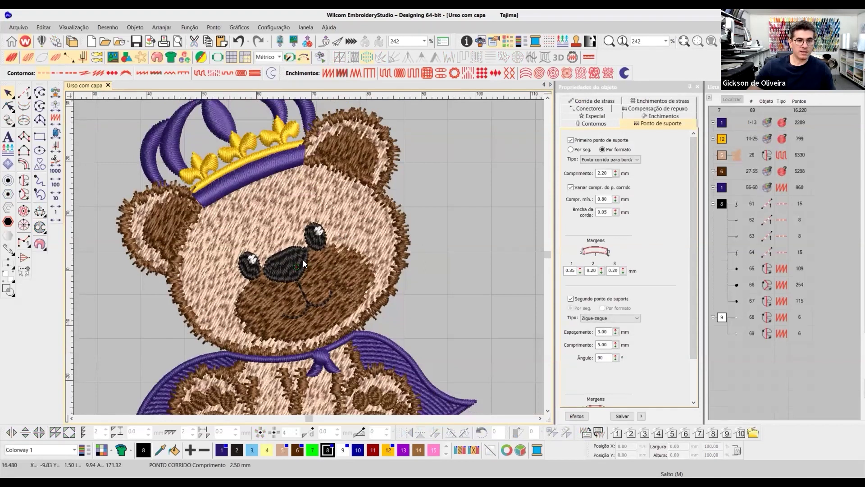
Step: Try placing the white highlights near the bottom of both eyes, and undo the moves
{"action": "scroll", "coordinate": [303, 259], "scroll_direction": "up", "scroll_amount": 3}
{"action": "scroll", "coordinate": [337, 231], "scroll_direction": "up", "scroll_amount": 3}
{"action": "left_click", "coordinate": [325, 247]}
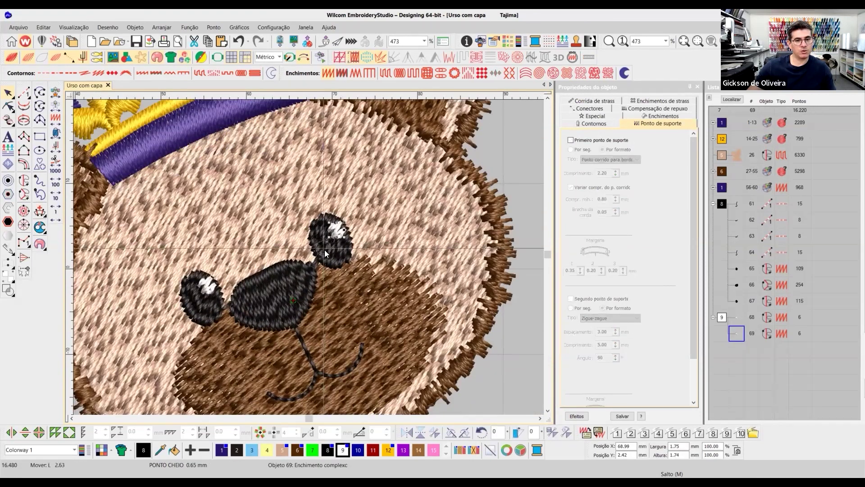
{"action": "left_click_drag", "start_coordinate": [201, 280], "coordinate": [202, 318]}
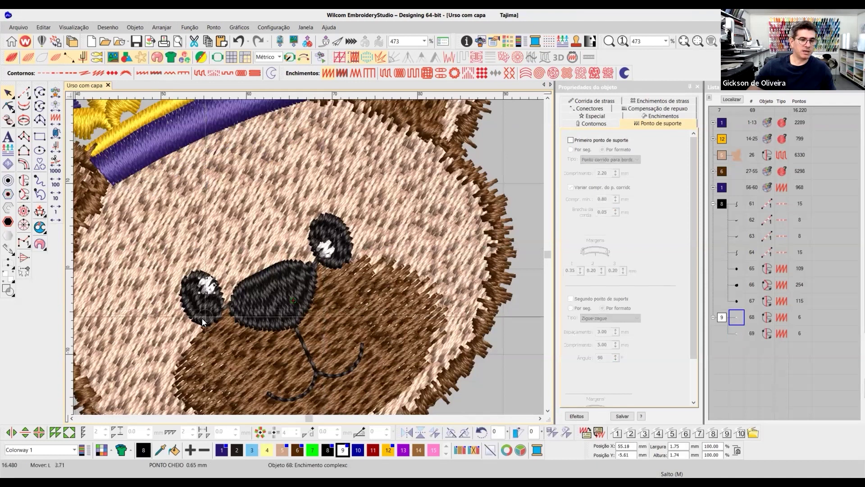
{"action": "left_click_drag", "start_coordinate": [330, 252], "coordinate": [334, 259]}
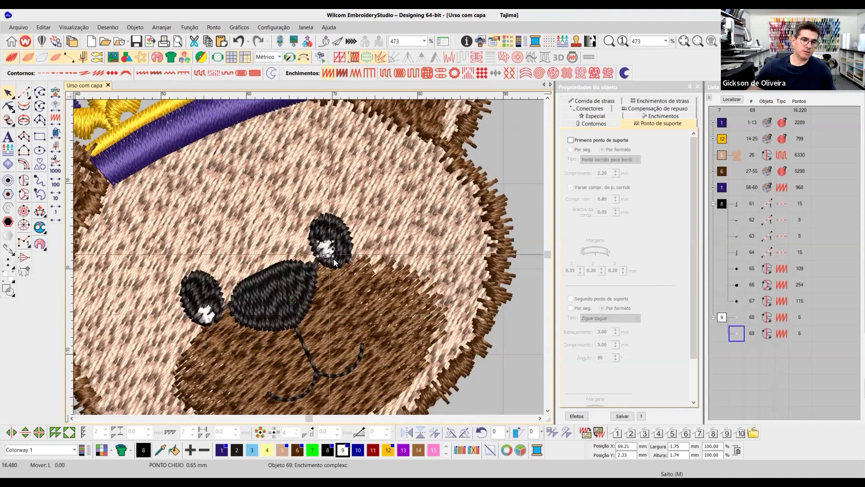
{"action": "scroll", "coordinate": [289, 292], "scroll_direction": "down", "scroll_amount": 4}
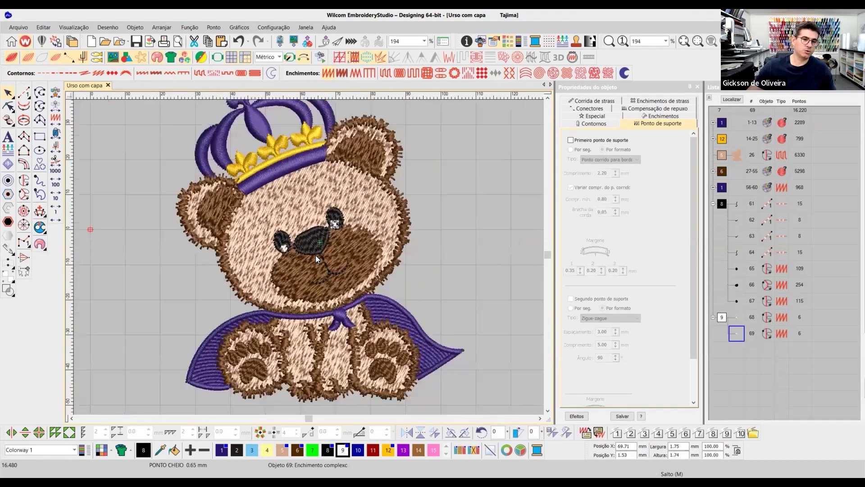
{"action": "key", "text": "ctrl+z"}
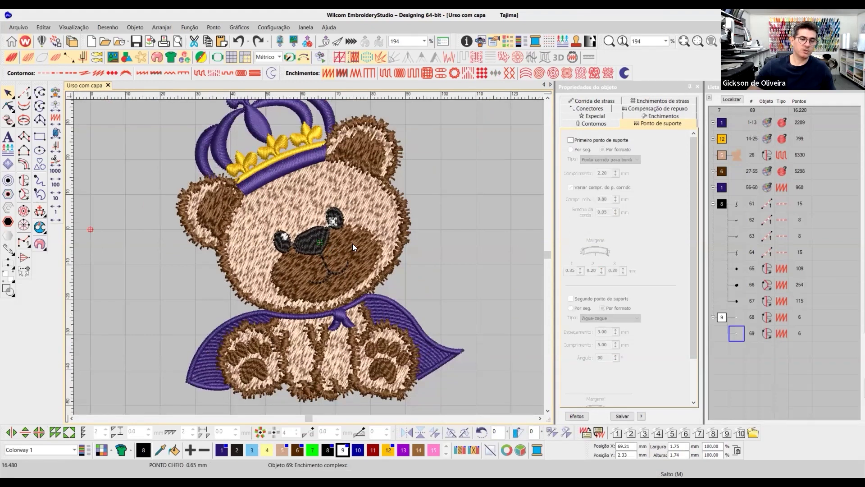
{"action": "key", "text": "ctrl+z"}
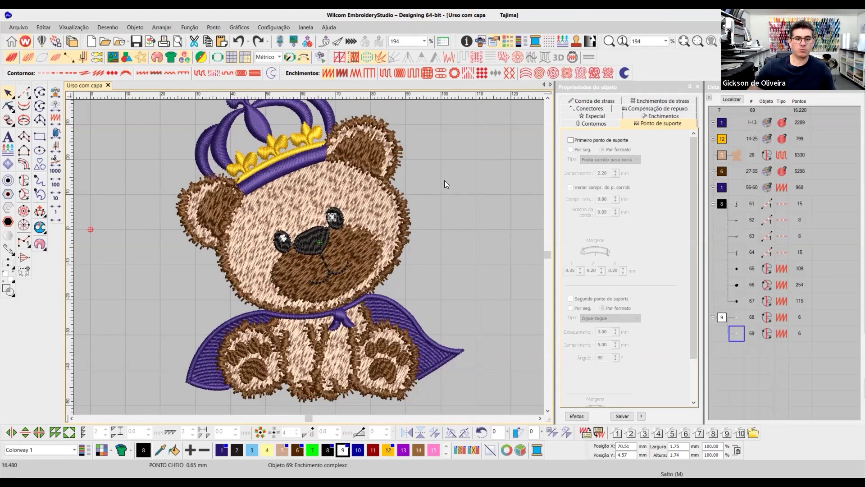
Step: Reposition the white highlights close to the middle of the eyes and clear the selection
{"action": "left_click", "coordinate": [451, 210]}
{"action": "left_click", "coordinate": [337, 237]}
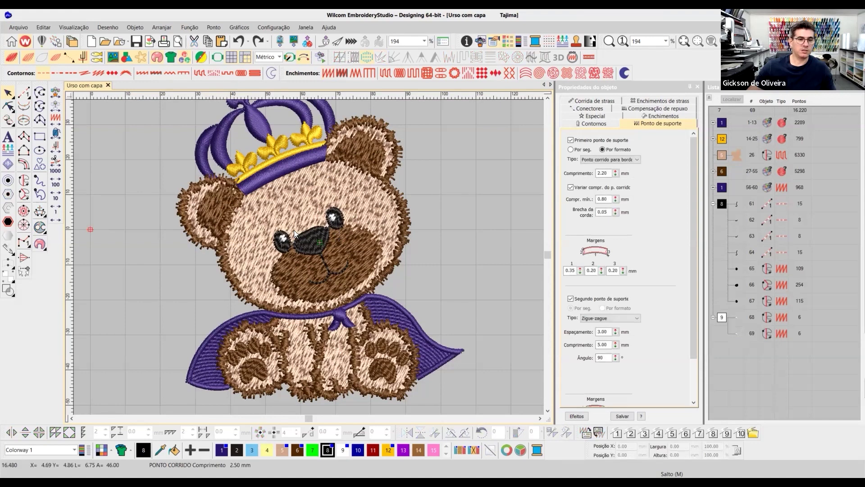
{"action": "left_click", "coordinate": [280, 241]}
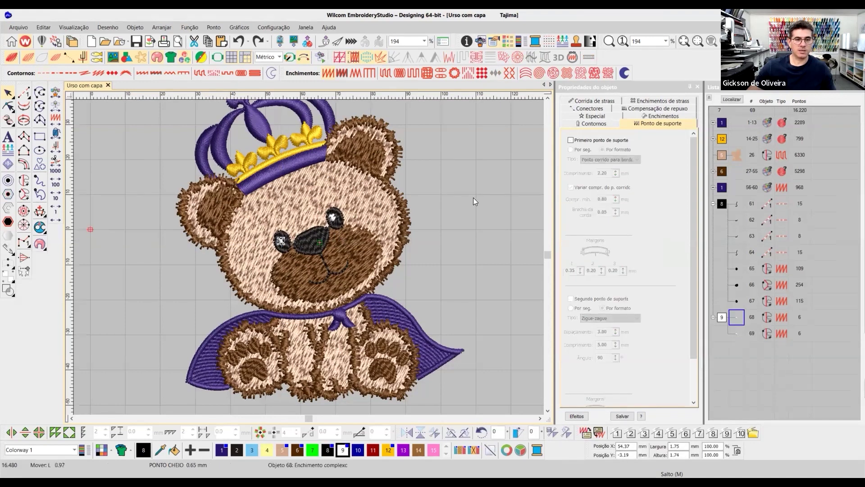
{"action": "left_click", "coordinate": [414, 195]}
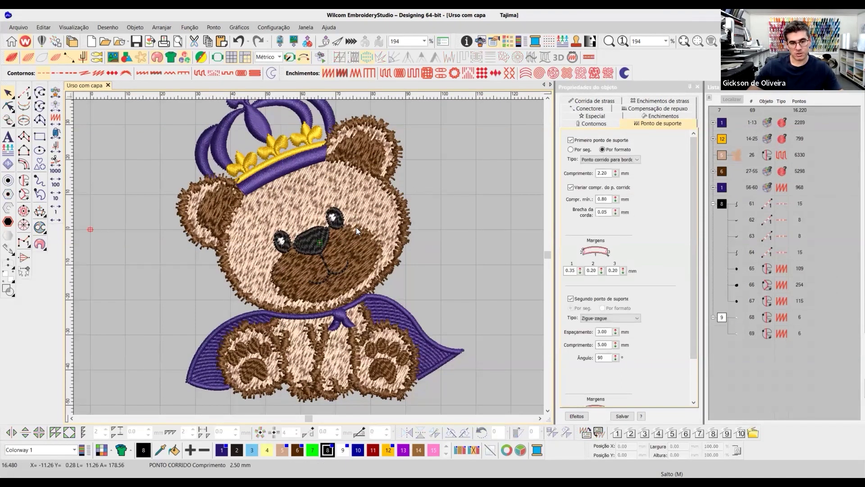
Step: Select the purple satin outline running along the cape's edge and isolate it from the other objects
{"action": "key", "text": "z"}
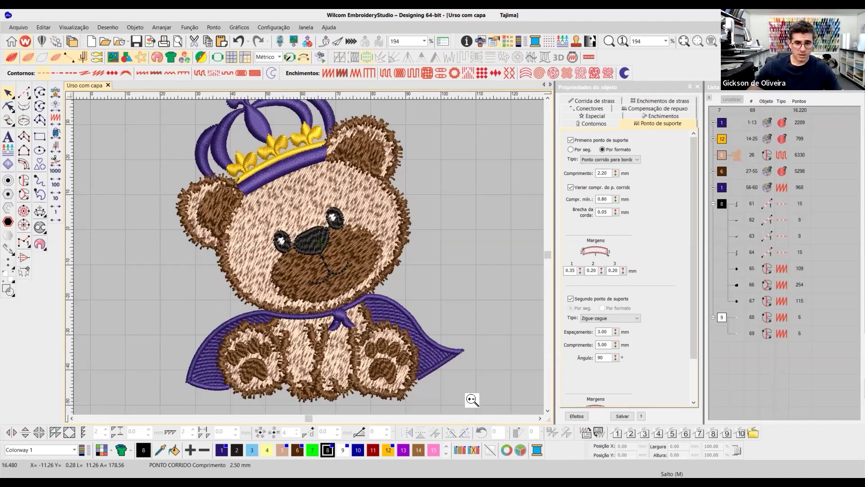
{"action": "left_click", "coordinate": [395, 334]}
{"action": "left_click", "coordinate": [356, 246]}
{"action": "key", "text": "Escape"}
{"action": "left_click", "coordinate": [402, 181]}
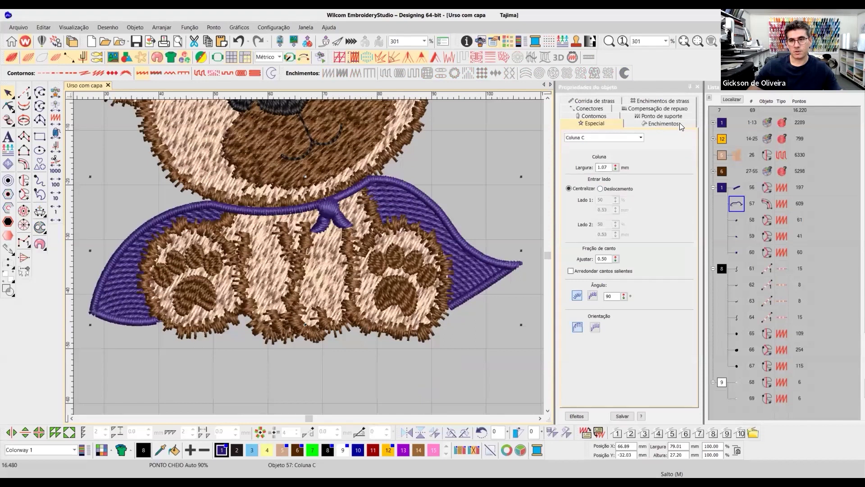
{"action": "left_click", "coordinate": [727, 103]}
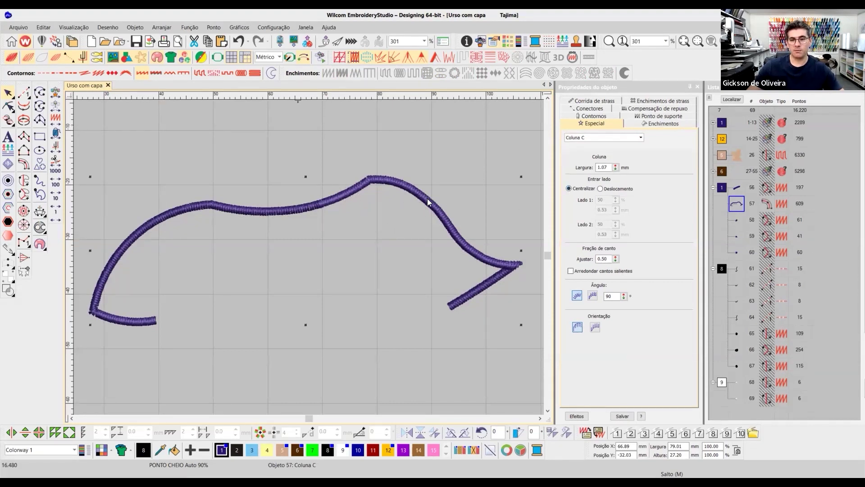
Step: Set the cape outline's automatic satin spacing adjustment to 130%
{"action": "left_click", "coordinate": [640, 127]}
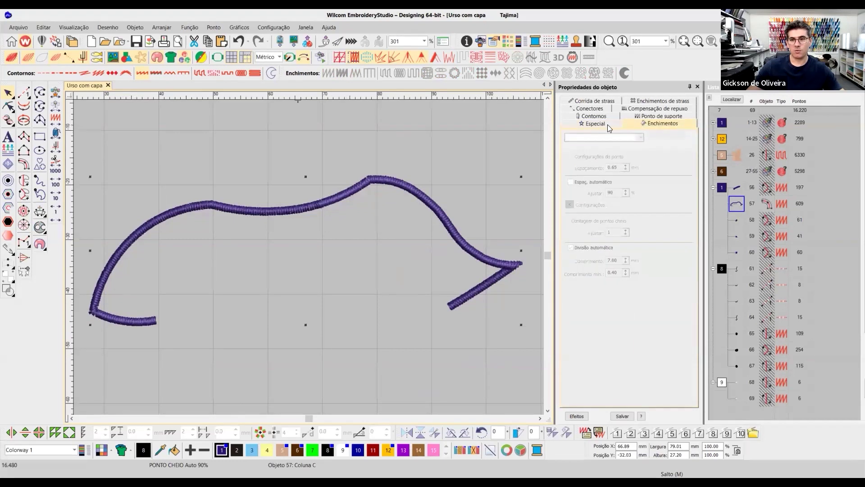
{"action": "left_click", "coordinate": [594, 116]}
{"action": "double_click", "coordinate": [615, 193]}
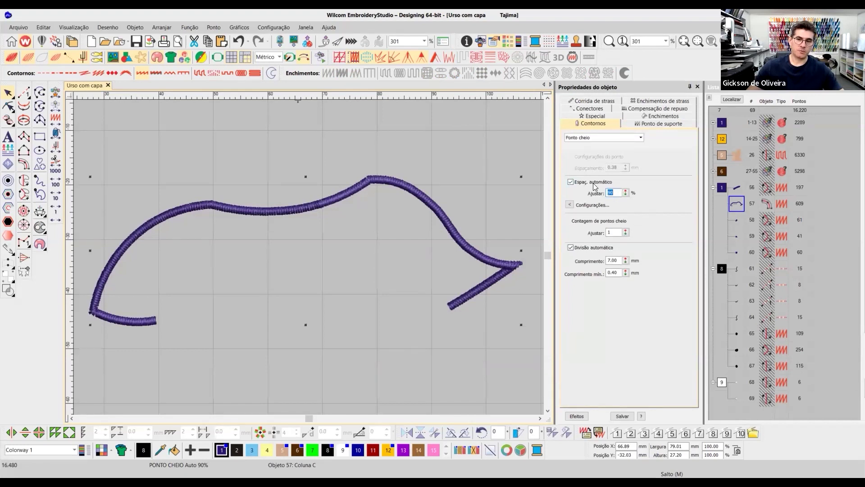
{"action": "type", "text": "130"}
{"action": "key", "text": "Return"}
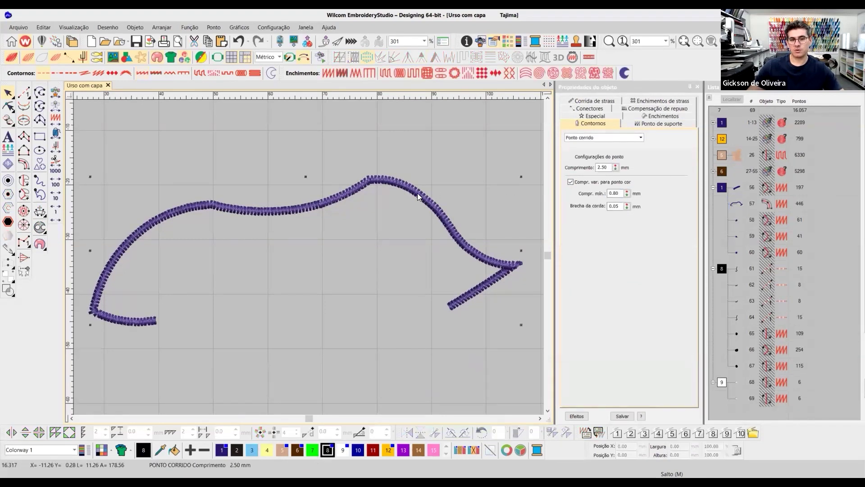
Step: Check the column width and satin spacing settings of the purple cape outline, and clear the selection
{"action": "left_click", "coordinate": [444, 201]}
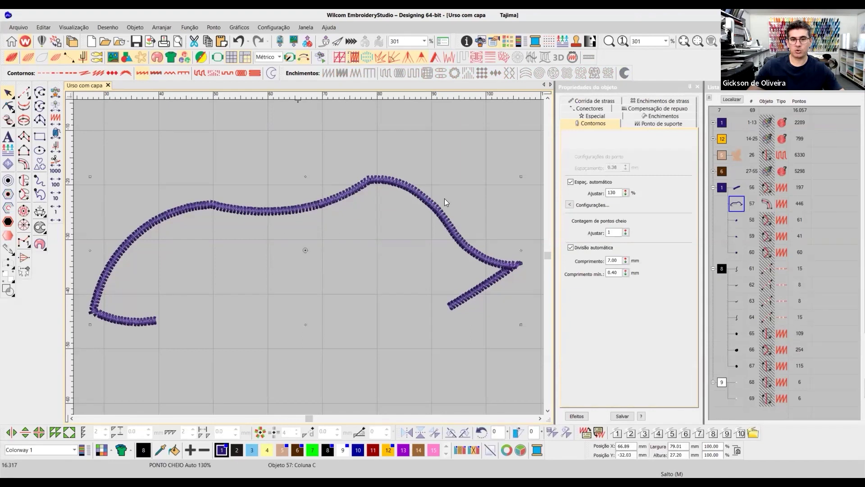
{"action": "left_click", "coordinate": [578, 169]}
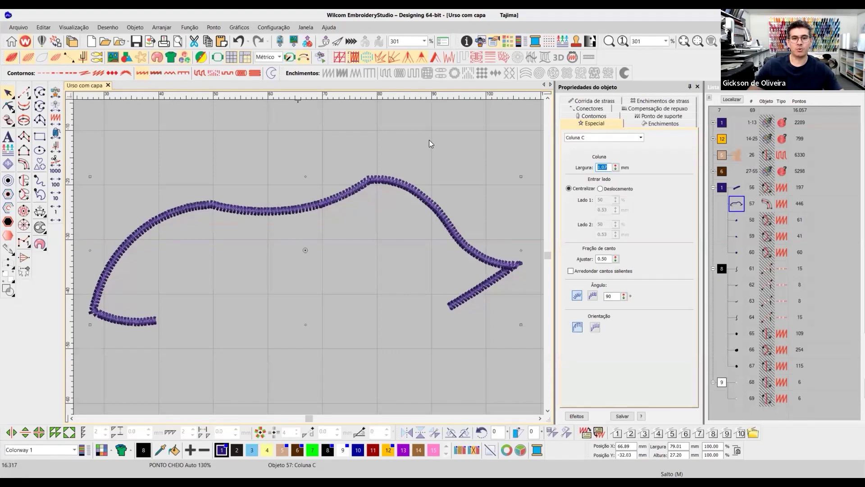
{"action": "key", "text": "Return"}
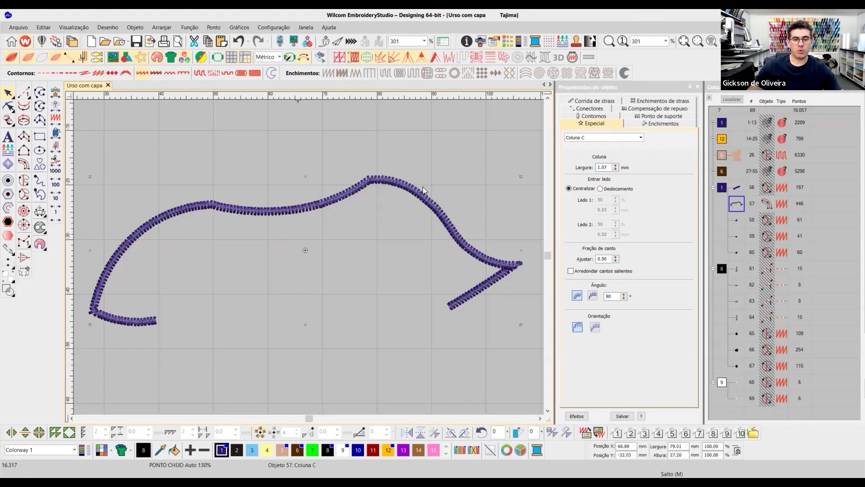
{"action": "double_click", "coordinate": [604, 167]}
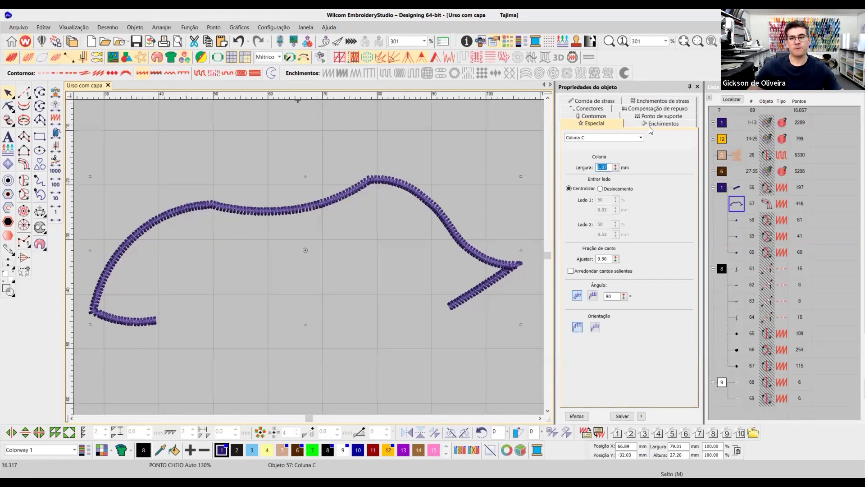
{"action": "left_click", "coordinate": [595, 117]}
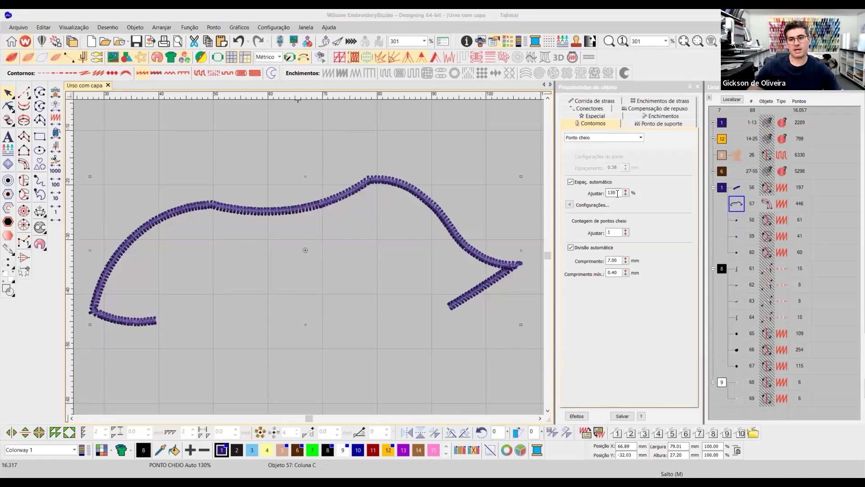
{"action": "left_click", "coordinate": [469, 130]}
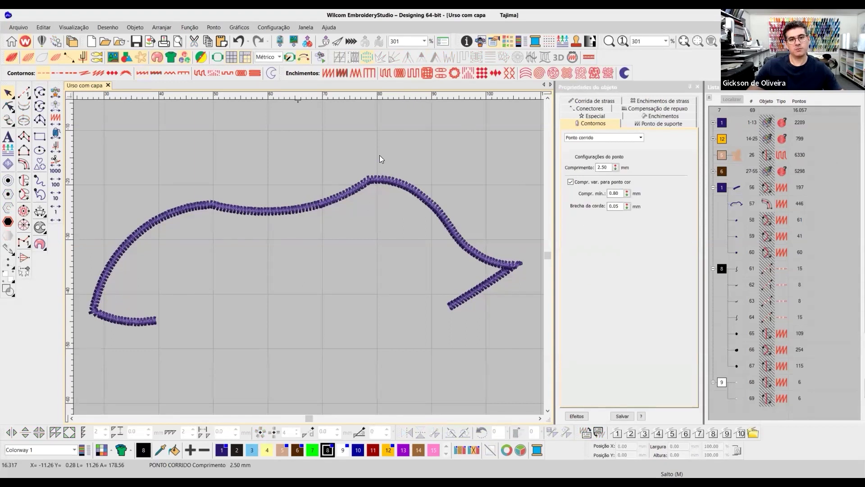
Step: Show all the hidden objects again and fit the whole bear design in view
{"action": "key", "text": "shift+s"}
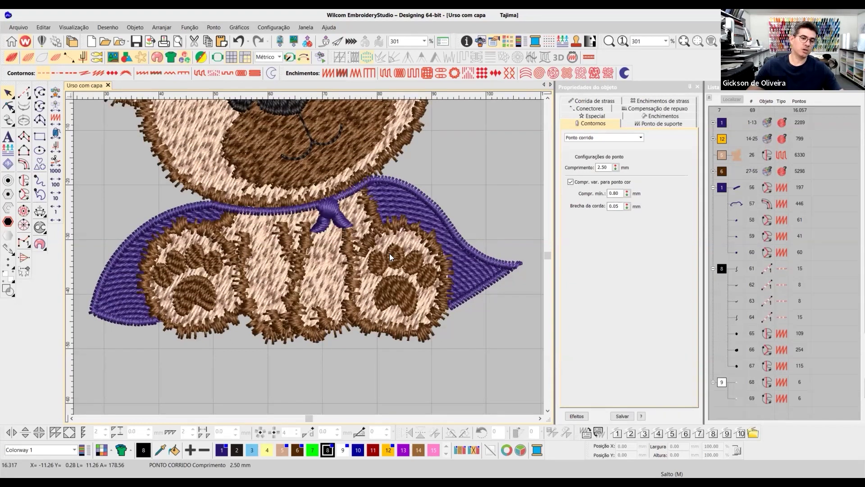
{"action": "scroll", "coordinate": [272, 243], "scroll_direction": "down", "scroll_amount": 2}
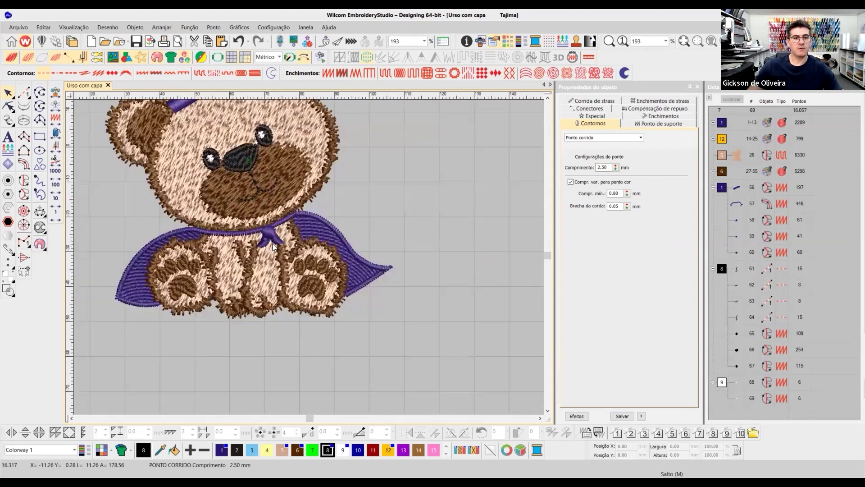
{"action": "key", "text": "0"}
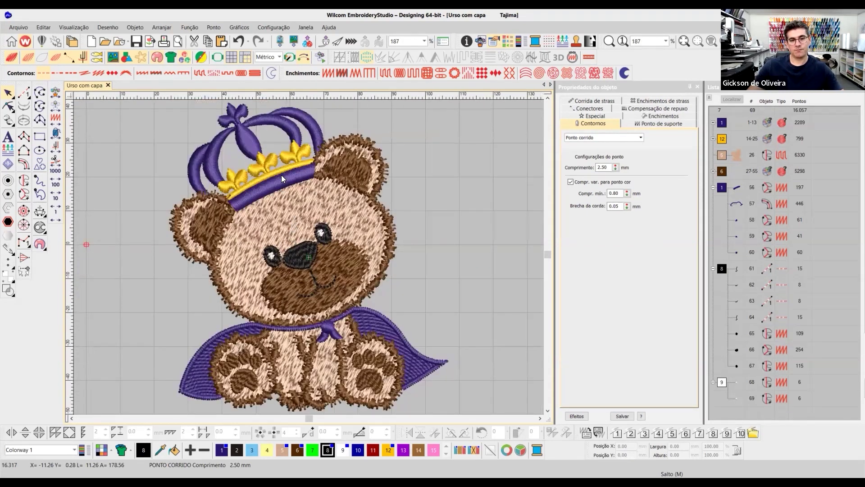
Step: Isolate the yellow satin band below the crown's fleurs-de-lis and set its automatic spacing adjustment to 120%
{"action": "scroll", "coordinate": [308, 257], "scroll_direction": "up", "scroll_amount": 5}
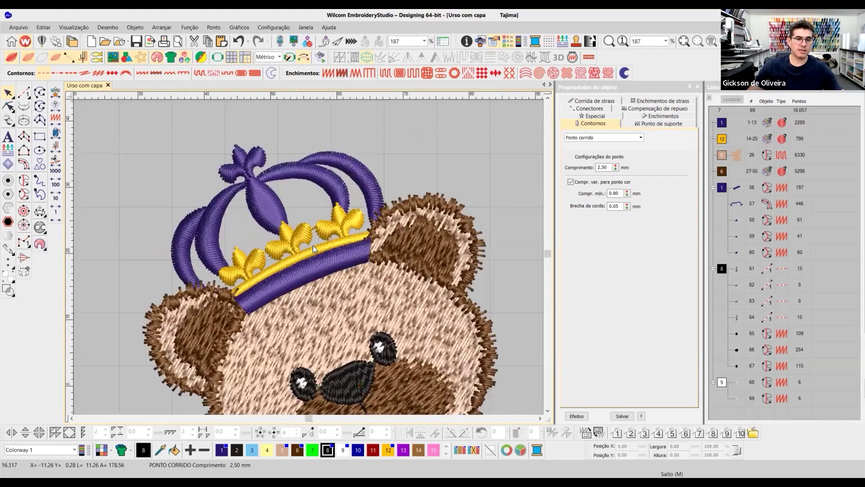
{"action": "left_click", "coordinate": [313, 222]}
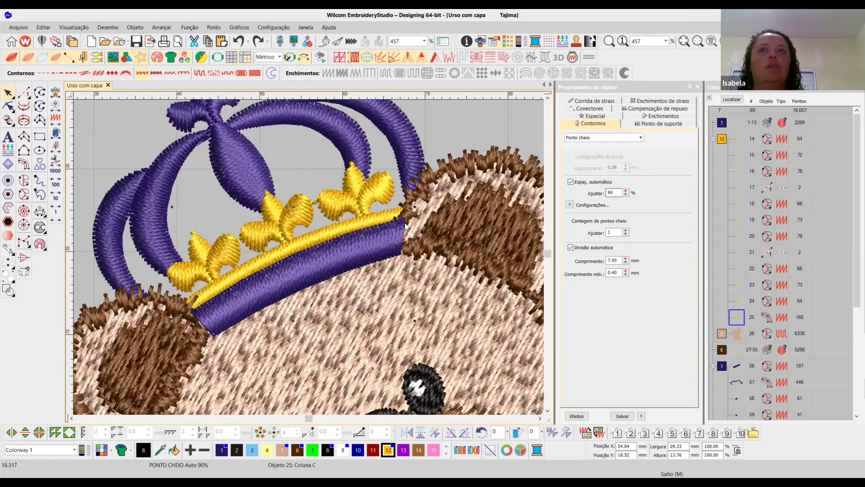
{"action": "left_click", "coordinate": [725, 100]}
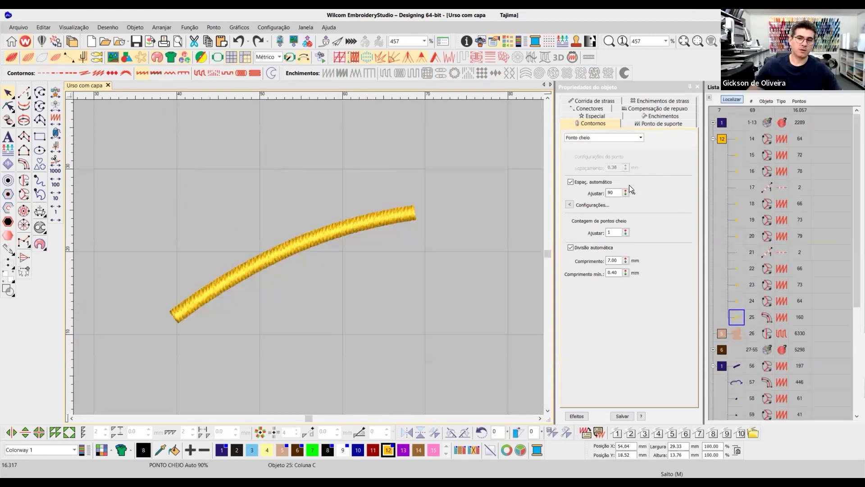
{"action": "double_click", "coordinate": [612, 192]}
{"action": "type", "text": "120"}
{"action": "key", "text": "Return"}
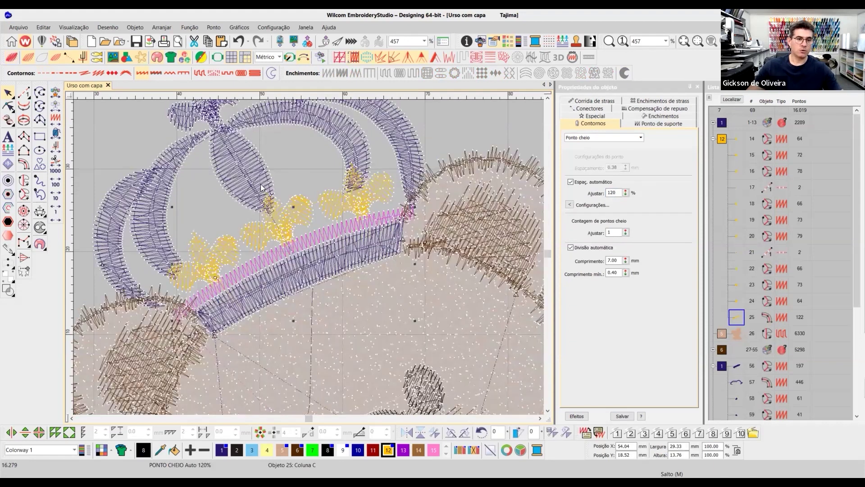
Step: Check the satin spacing of the crown's purple centre drop and collapse the object list into colour groups
{"action": "left_click", "coordinate": [243, 167]}
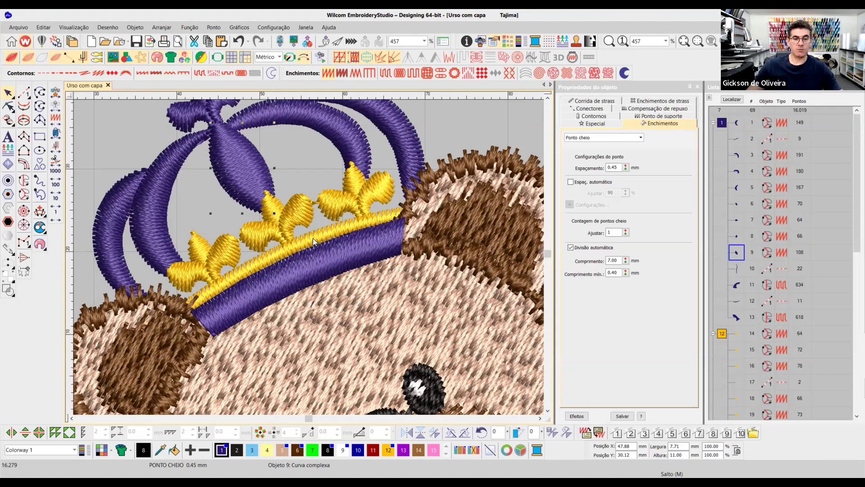
{"action": "scroll", "coordinate": [308, 257], "scroll_direction": "down", "scroll_amount": 2}
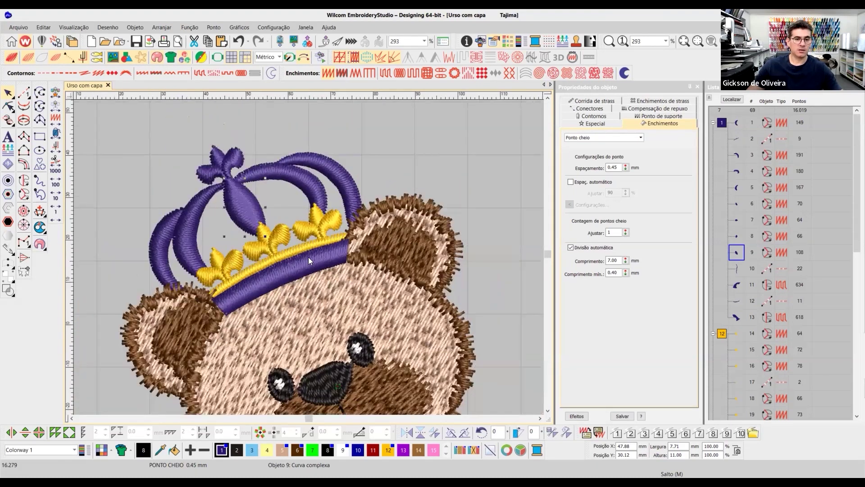
{"action": "scroll", "coordinate": [308, 257], "scroll_direction": "down", "scroll_amount": 1}
{"action": "scroll", "coordinate": [391, 251], "scroll_direction": "down", "scroll_amount": 1}
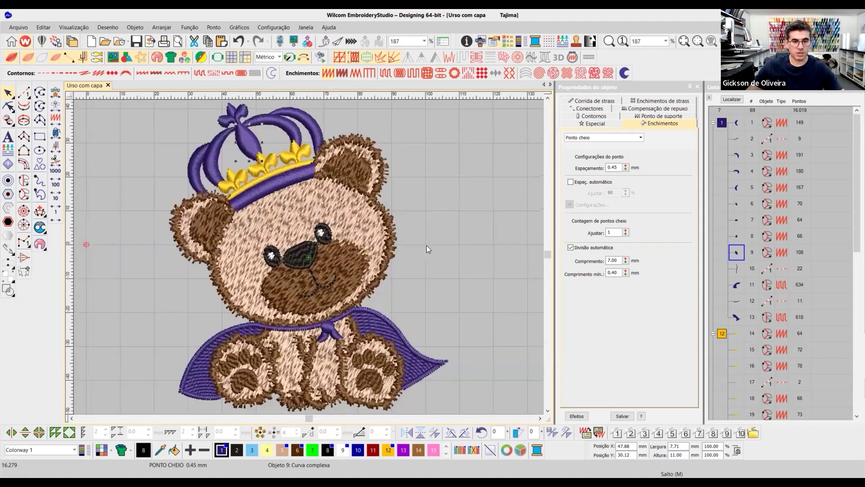
{"action": "left_click", "coordinate": [709, 99]}
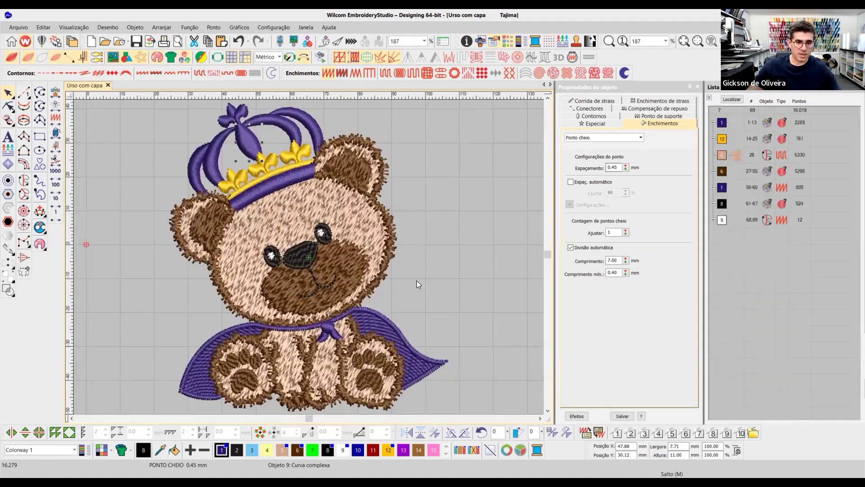
Step: Inspect the head's brown satin outline and the tatami settings of the beige body fill, including its random factor
{"action": "left_click", "coordinate": [396, 244]}
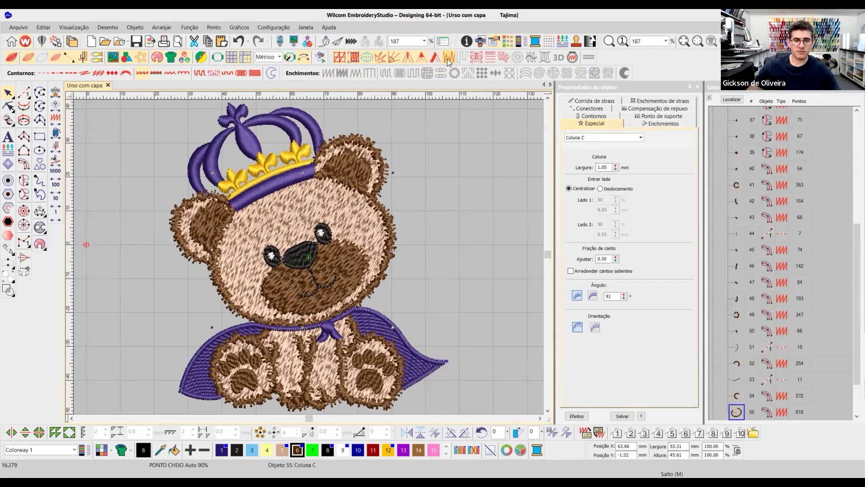
{"action": "left_click", "coordinate": [334, 173]}
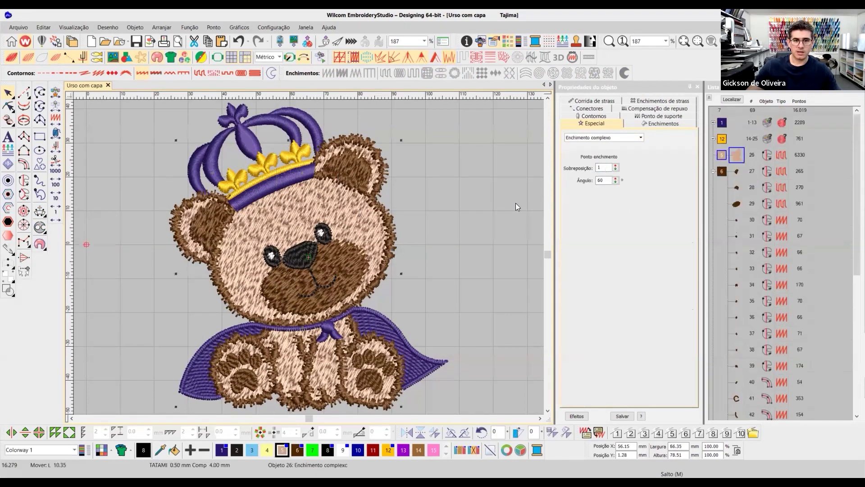
{"action": "left_click", "coordinate": [640, 125]}
{"action": "double_click", "coordinate": [601, 326]}
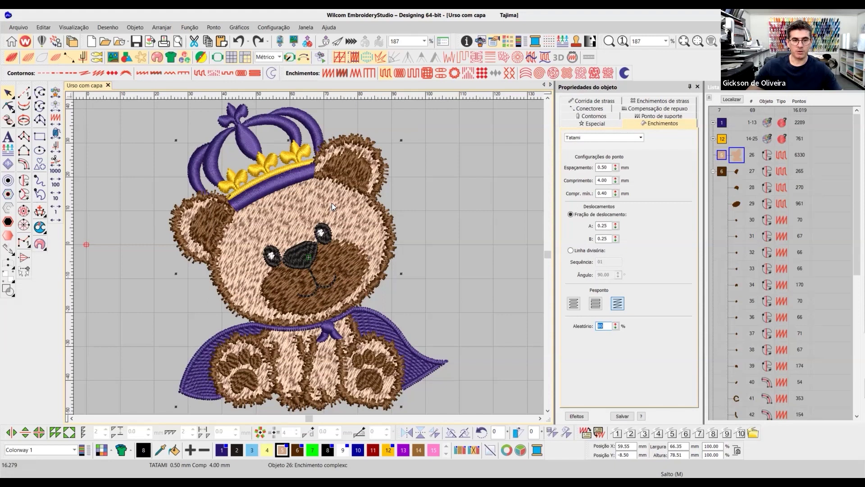
Step: Try a random factor of 0% on the beige body's tatami fill, and set it back to 80%
{"action": "left_click_drag", "start_coordinate": [144, 136], "coordinate": [366, 227]}
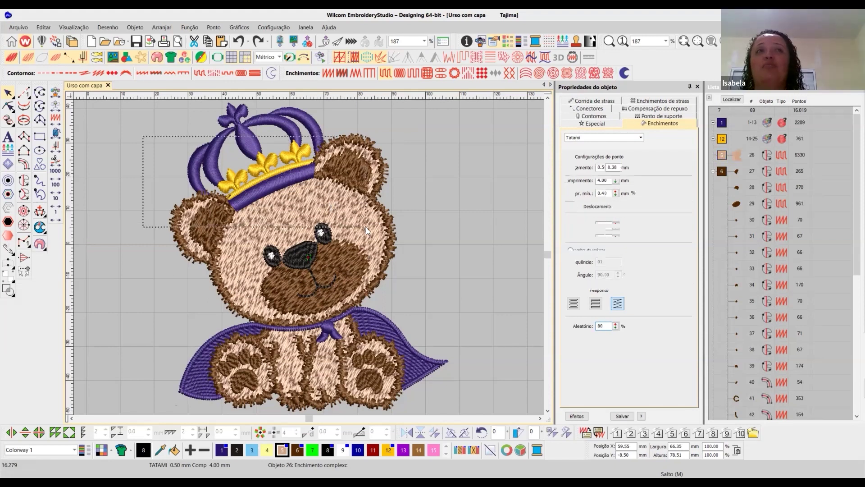
{"action": "key", "text": "b"}
{"action": "left_click_drag", "start_coordinate": [161, 135], "coordinate": [438, 316]}
{"action": "left_click", "coordinate": [506, 227]}
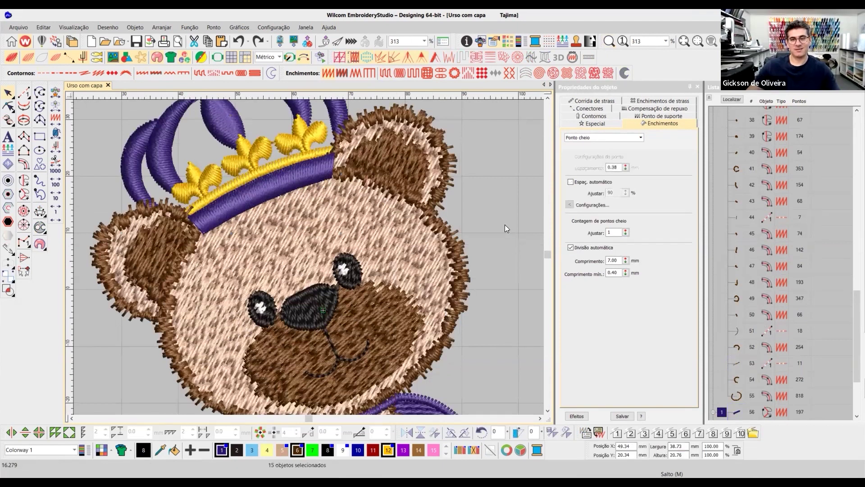
{"action": "left_click", "coordinate": [384, 232]}
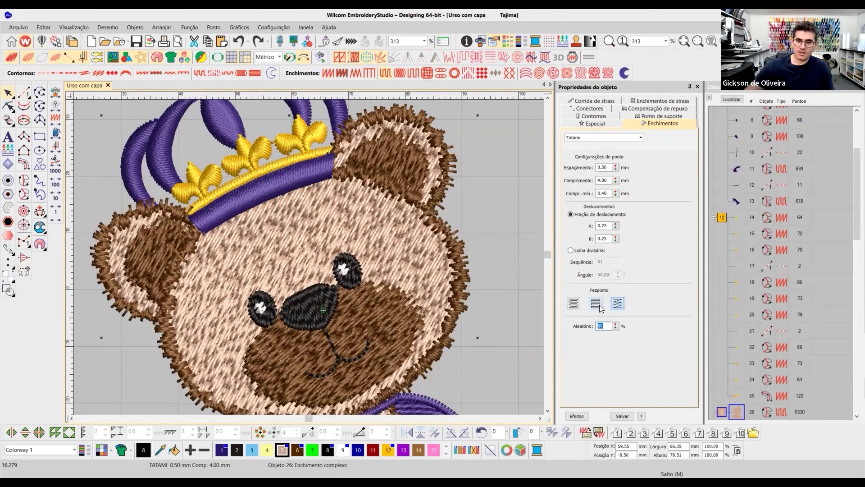
{"action": "type", "text": "0"}
{"action": "key", "text": "Return"}
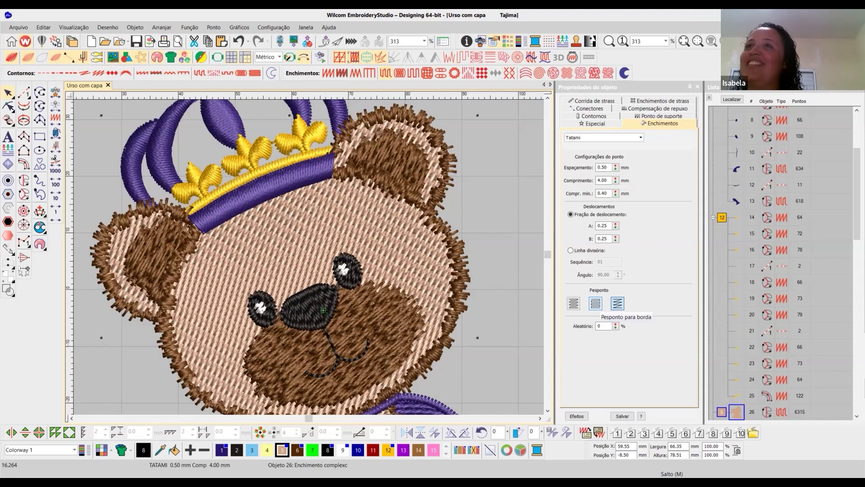
{"action": "left_click", "coordinate": [618, 303]}
{"action": "key", "text": "Tab"}
{"action": "type", "text": "80"}
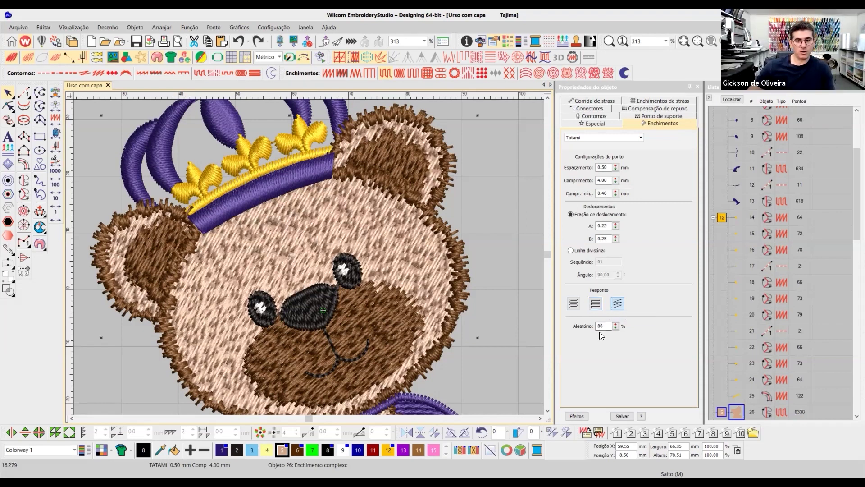
Step: Examine the tatami fill on the right side of the cape and its guide curve using the Reshape tool
{"action": "scroll", "coordinate": [309, 257], "scroll_direction": "down", "scroll_amount": 2}
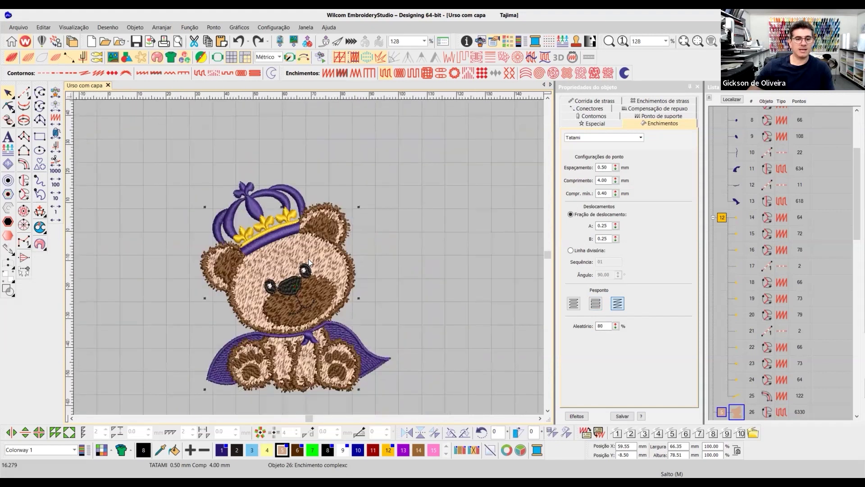
{"action": "scroll", "coordinate": [309, 258], "scroll_direction": "up", "scroll_amount": 1}
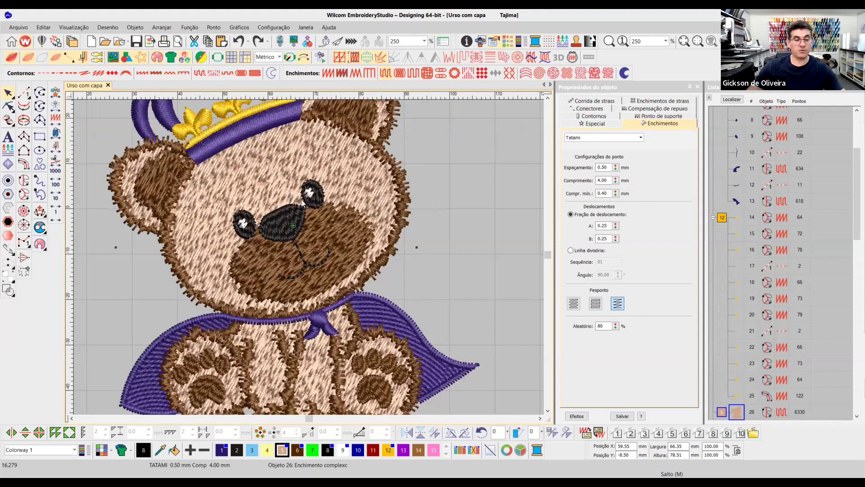
{"action": "left_click", "coordinate": [547, 97]}
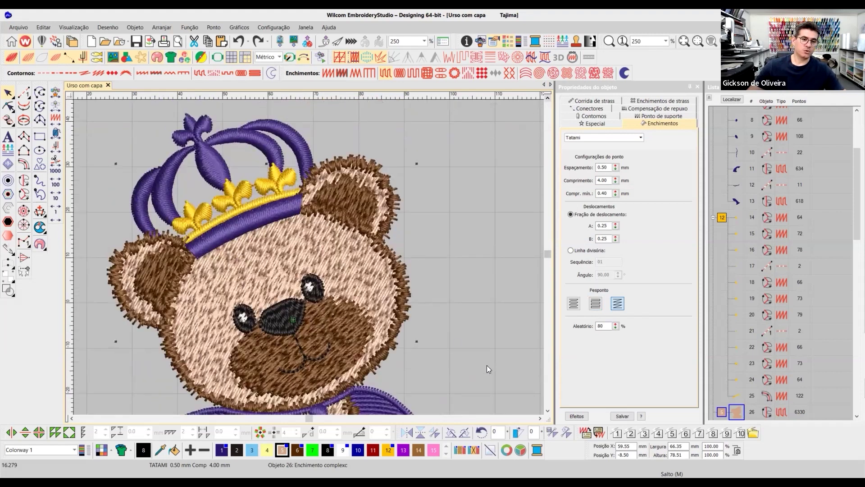
{"action": "left_click", "coordinate": [547, 411]}
{"action": "left_click", "coordinate": [547, 411]}
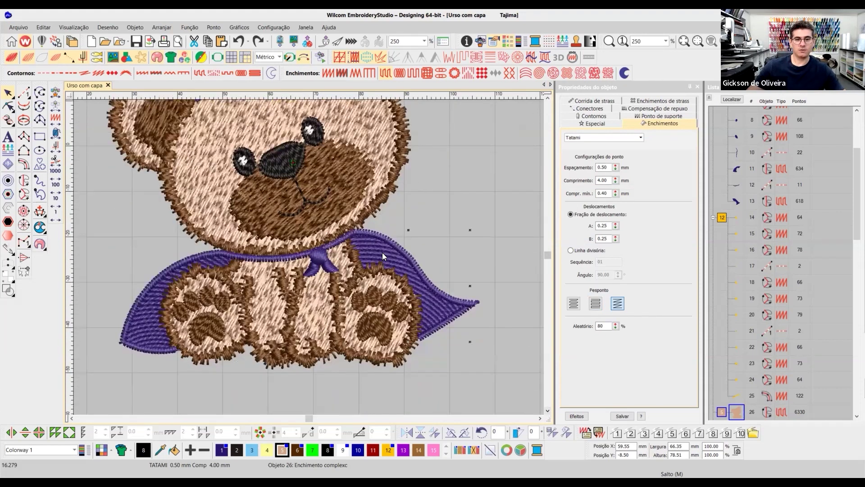
{"action": "left_click", "coordinate": [382, 252]}
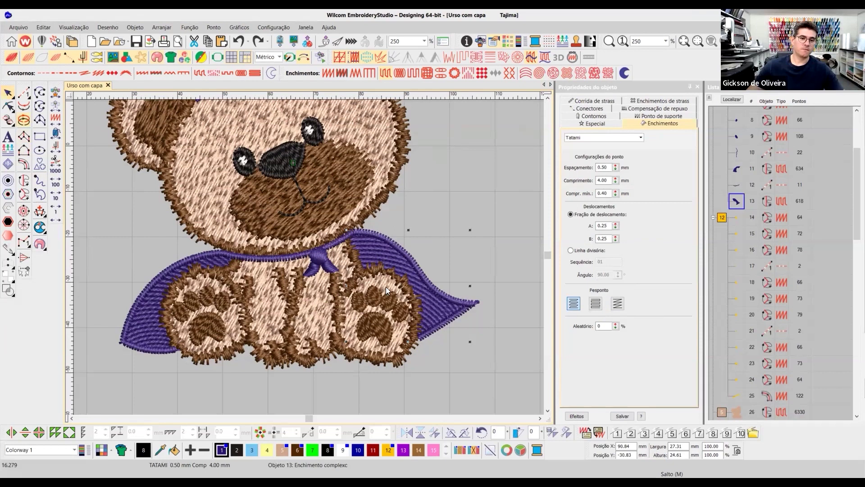
{"action": "left_click", "coordinate": [398, 255]}
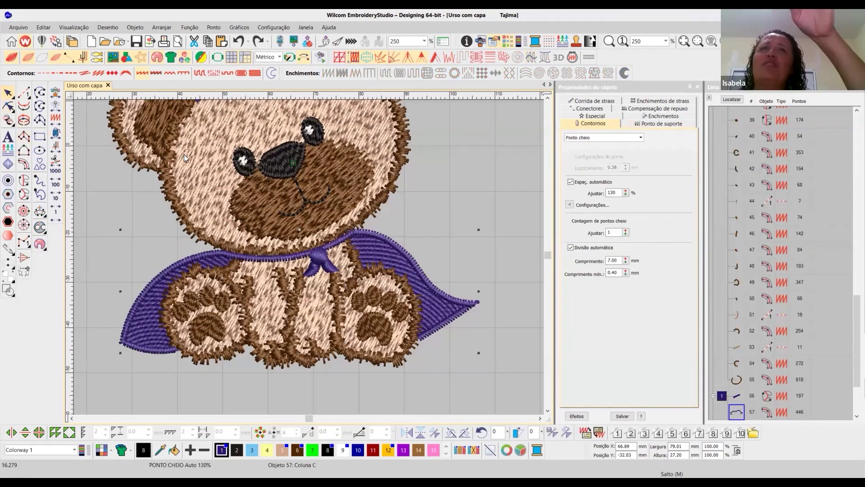
{"action": "left_click", "coordinate": [385, 256]}
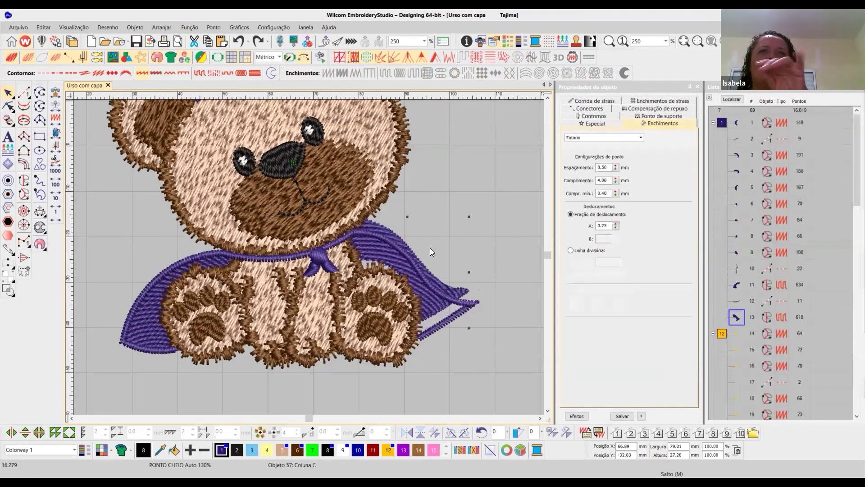
{"action": "left_click", "coordinate": [9, 106]}
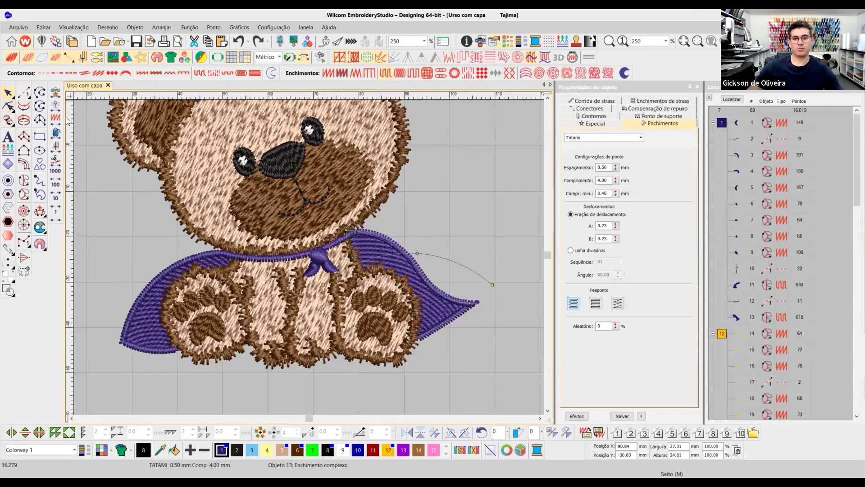
{"action": "left_click", "coordinate": [9, 93]}
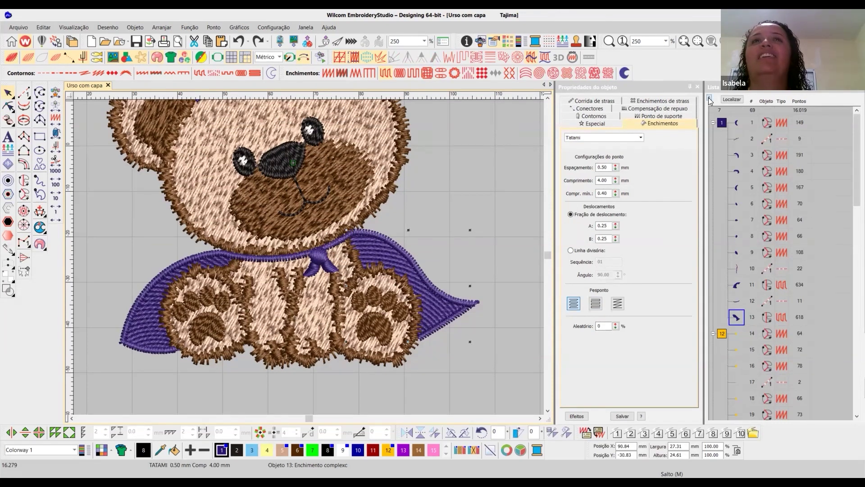
Step: Collapse the object list into colour groups and clear the selection of the cape fill
{"action": "left_click", "coordinate": [713, 122]}
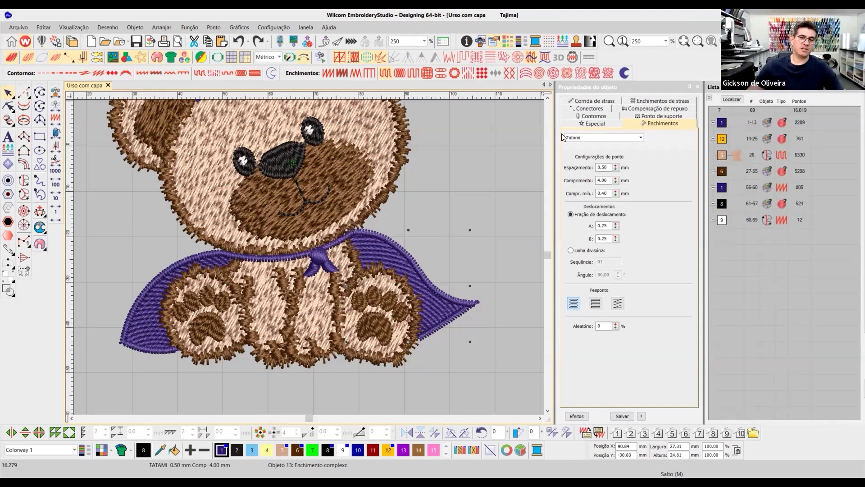
{"action": "left_click", "coordinate": [547, 98]}
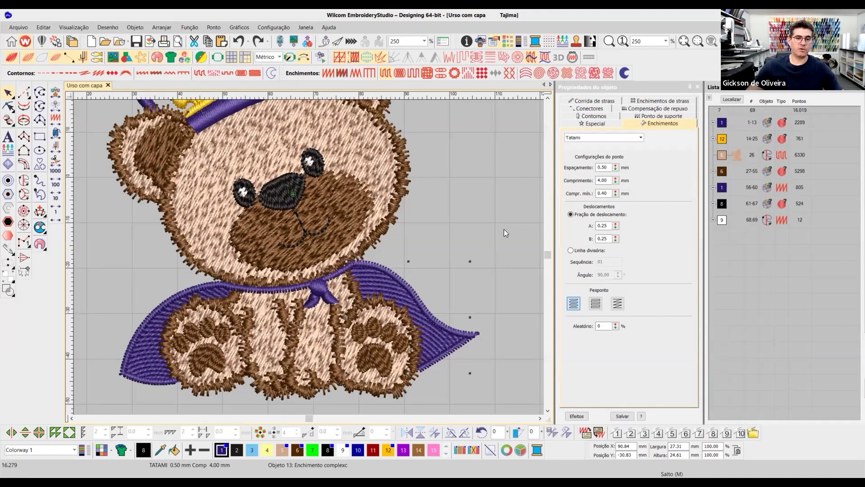
{"action": "key", "text": "Escape"}
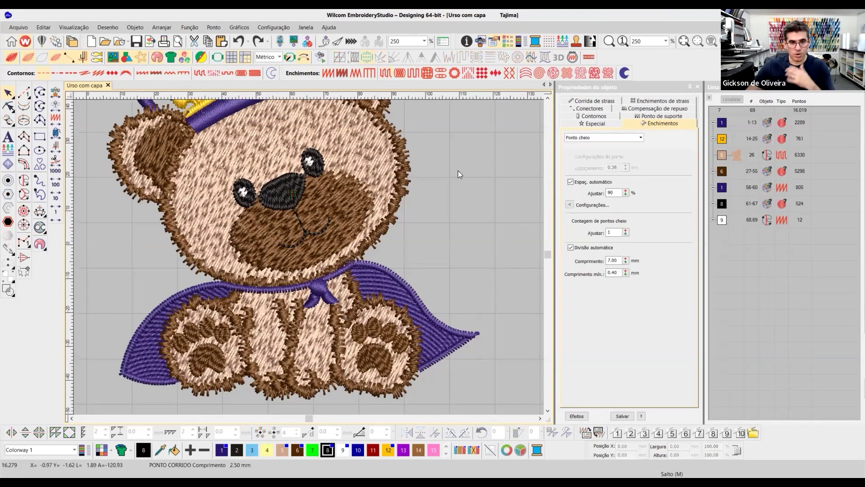
Step: Review the whole bear design and the bear's head up close
{"action": "key", "text": "0"}
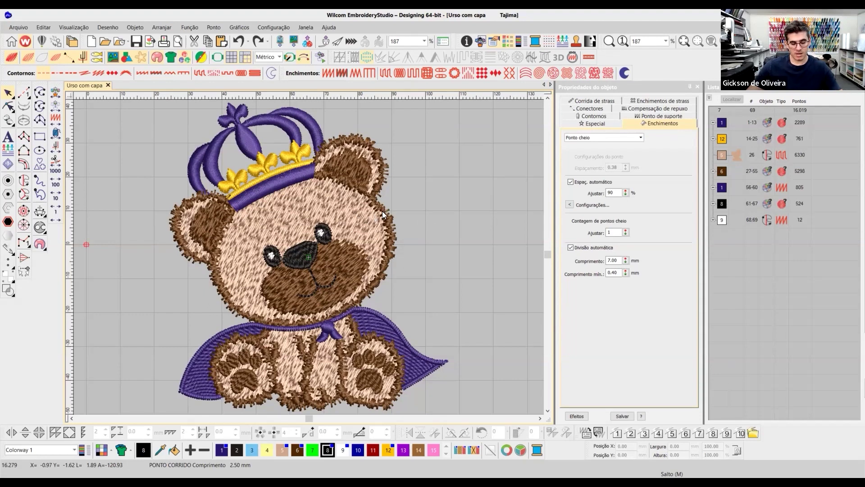
{"action": "key", "text": "b"}
{"action": "left_click", "coordinate": [453, 343]}
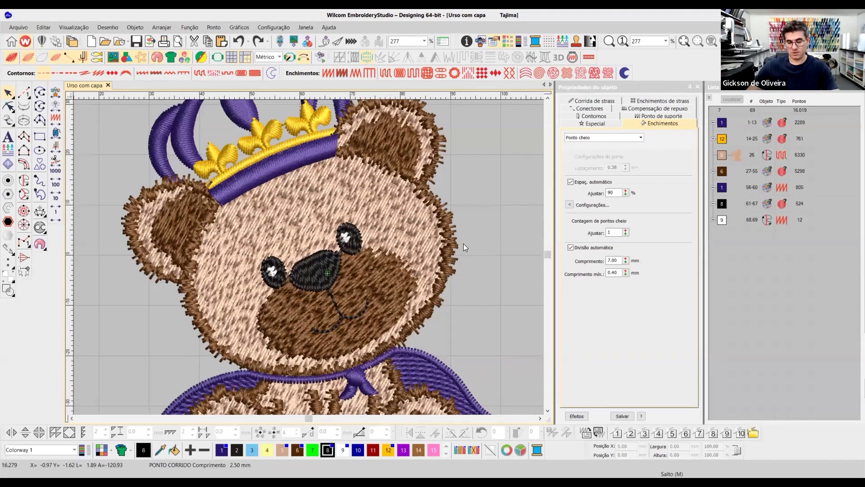
{"action": "scroll", "coordinate": [464, 247], "scroll_direction": "down", "scroll_amount": 2}
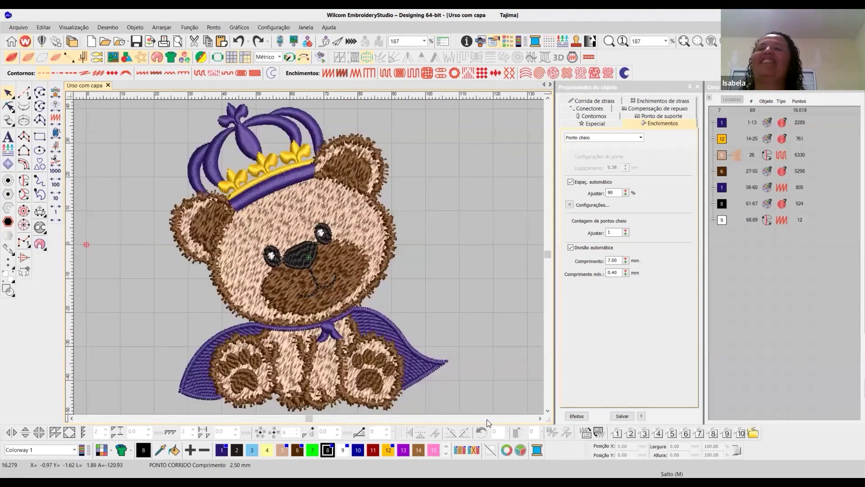